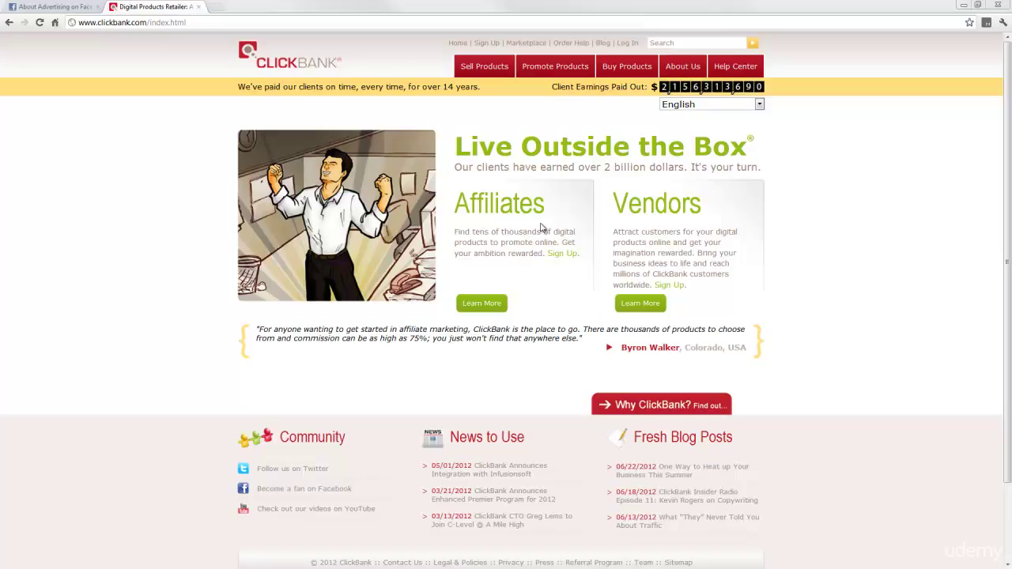
- Bring up the affiliate signup form and look through its payee name and account nickname fields
click(485, 45)
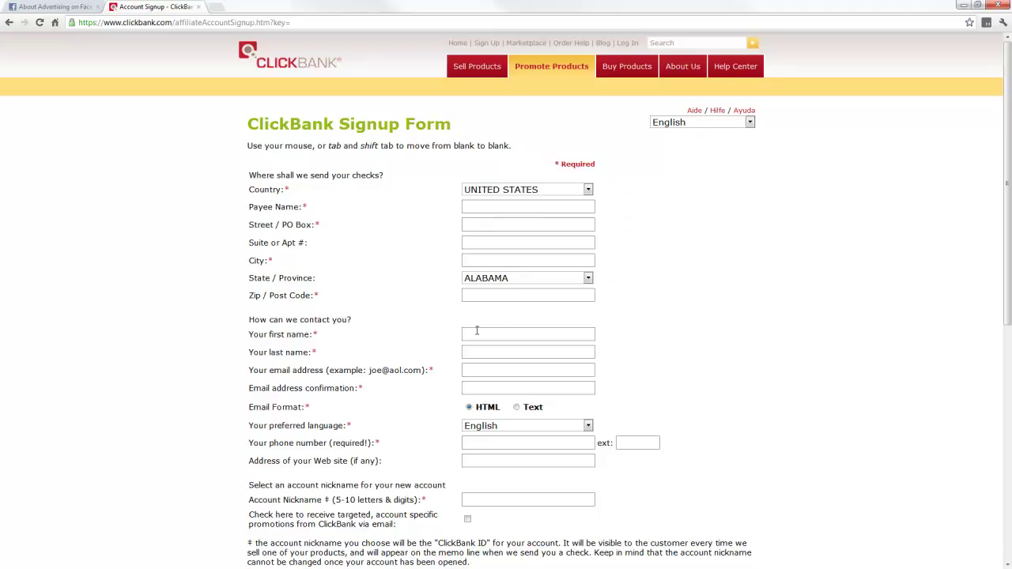
click(484, 208)
scroll(1007, 217, down, 3)
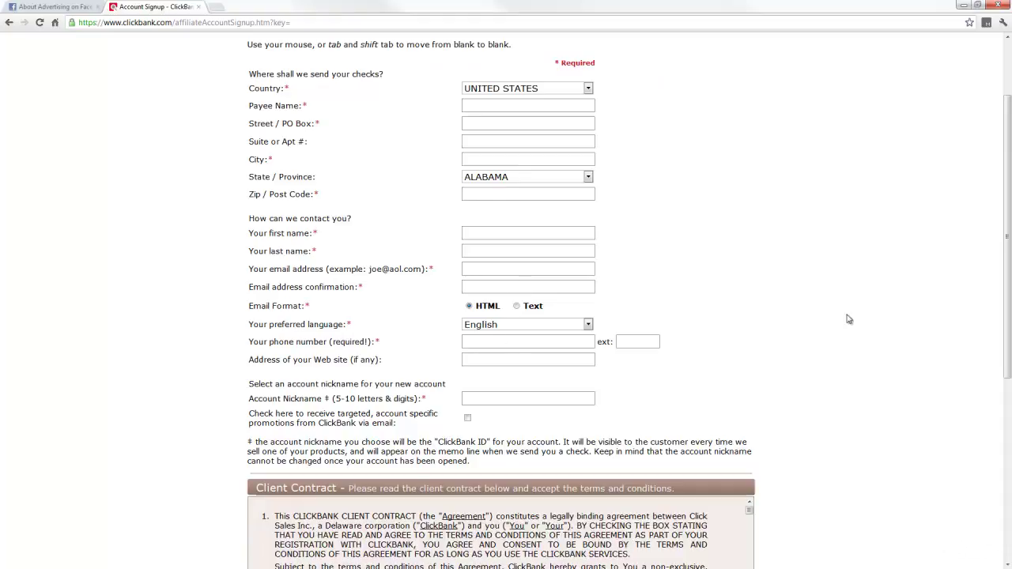
drag(1007, 272, 1007, 320)
click(499, 313)
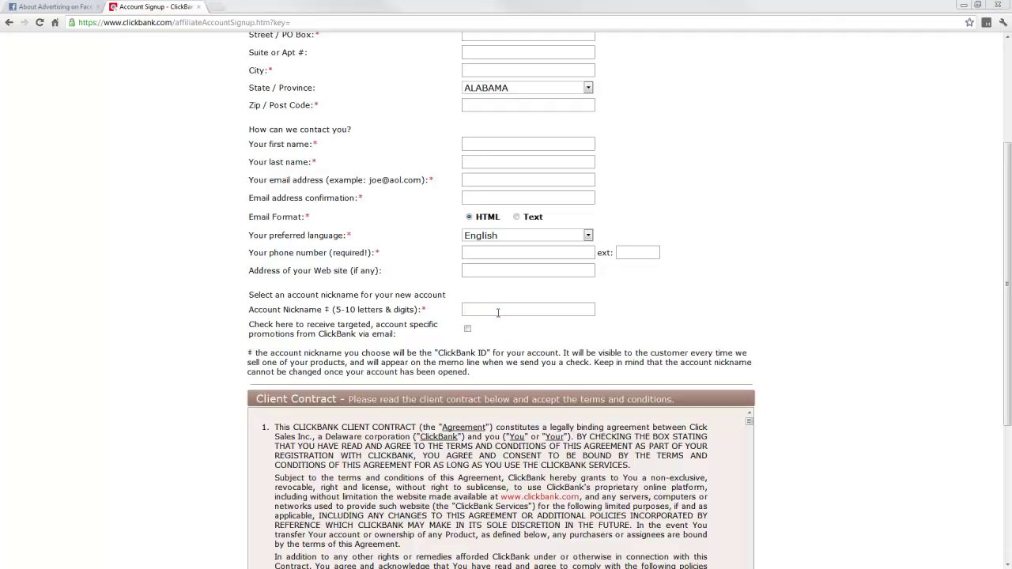
click(498, 312)
text(inde)
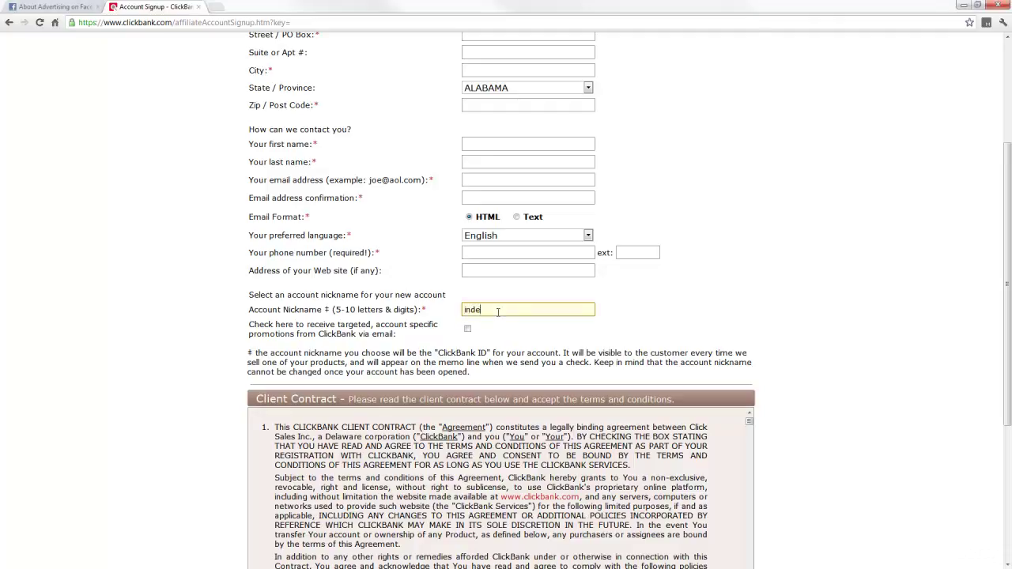
text(x4)
key(BackSpace)
text(54)
key(BackSpace)
key(BackSpace)
key(BackSpace)
key(BackSpace)
key(BackSpace)
key(BackSpace)
key(BackSpace)
drag(1007, 218, 1007, 325)
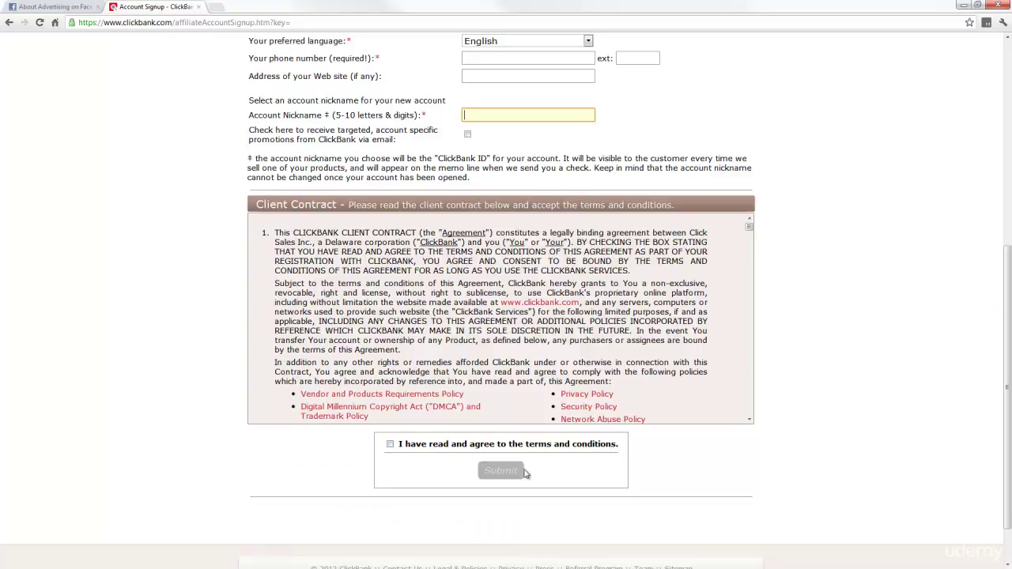
drag(1007, 334, 1008, 118)
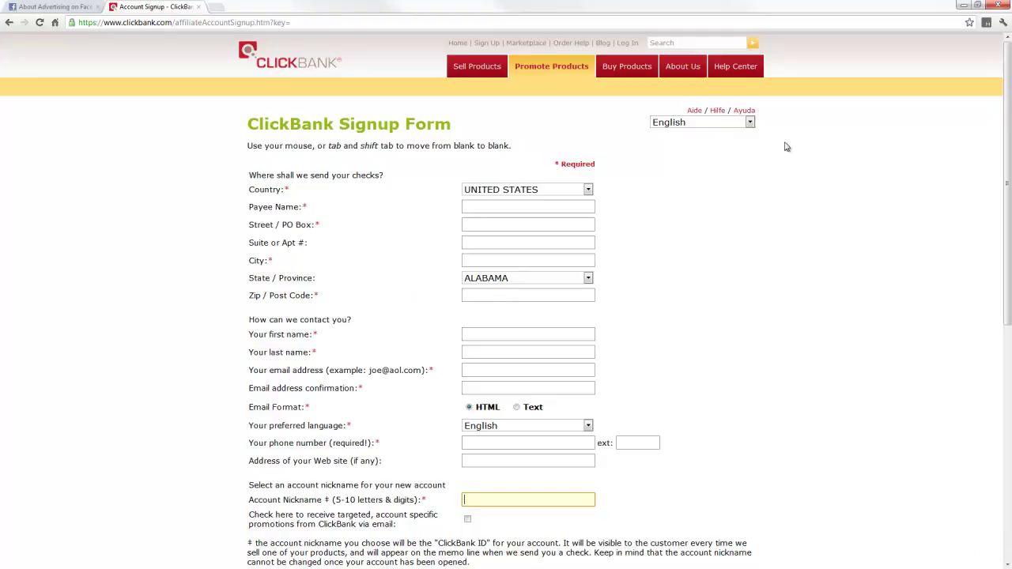
- Go to the ClickBank Marketplace and scroll through its product categories
click(527, 44)
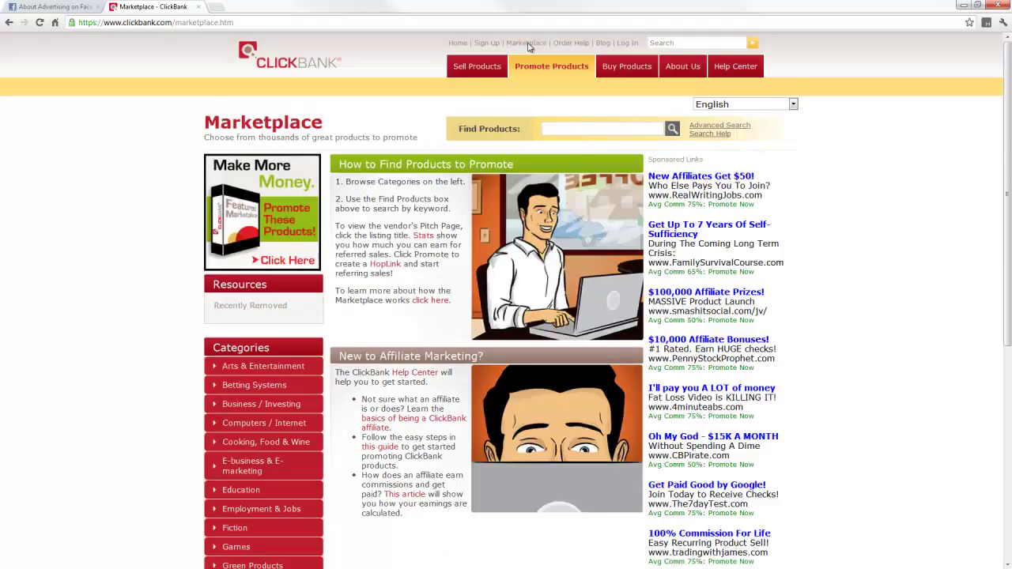
scroll(1006, 237, down, 3)
scroll(1006, 237, down, 1)
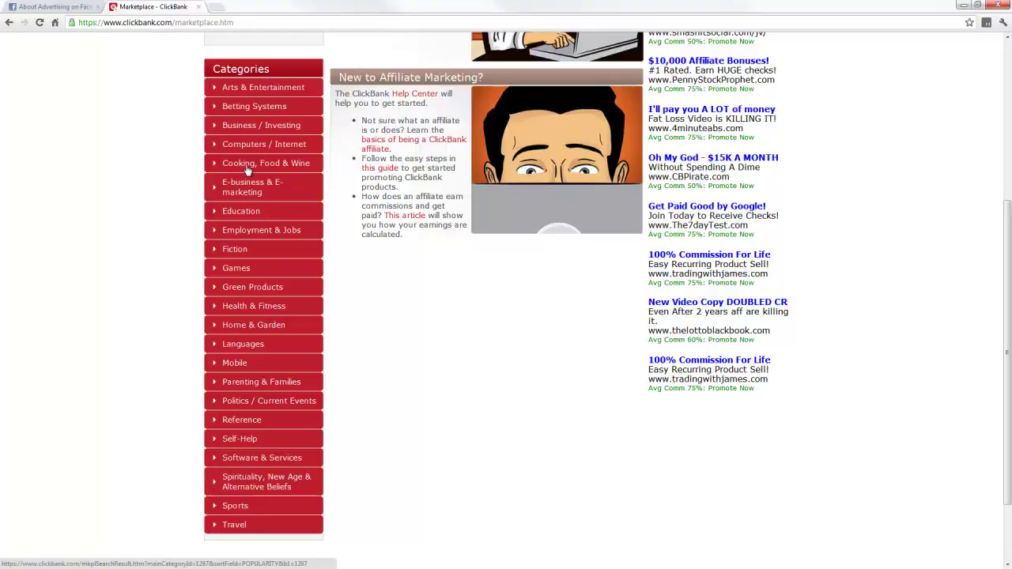
- Browse the E-business & E-marketing category, then return to the main Marketplace page
click(241, 190)
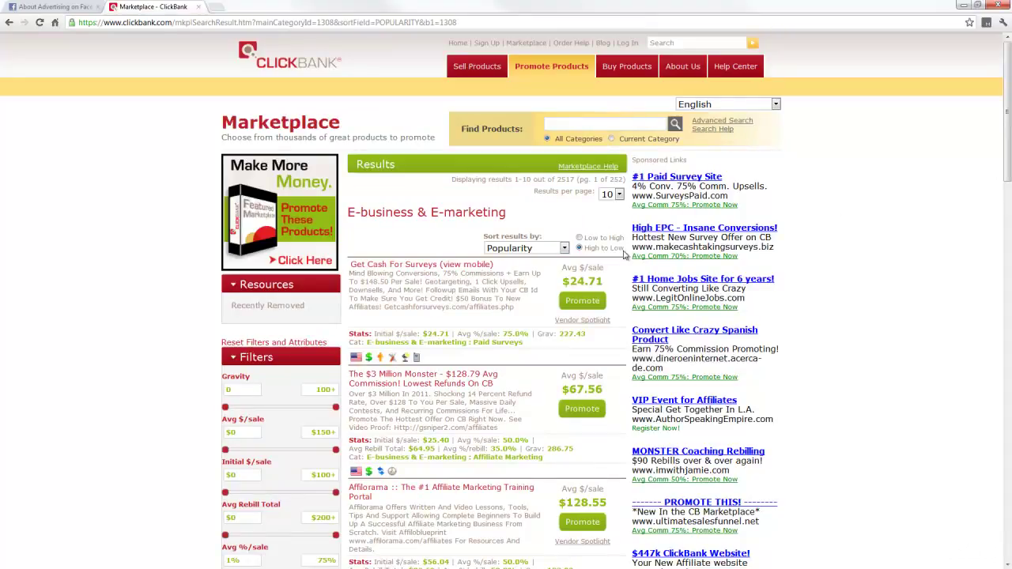
scroll(1004, 162, down, 5)
scroll(506, 300, up, 5)
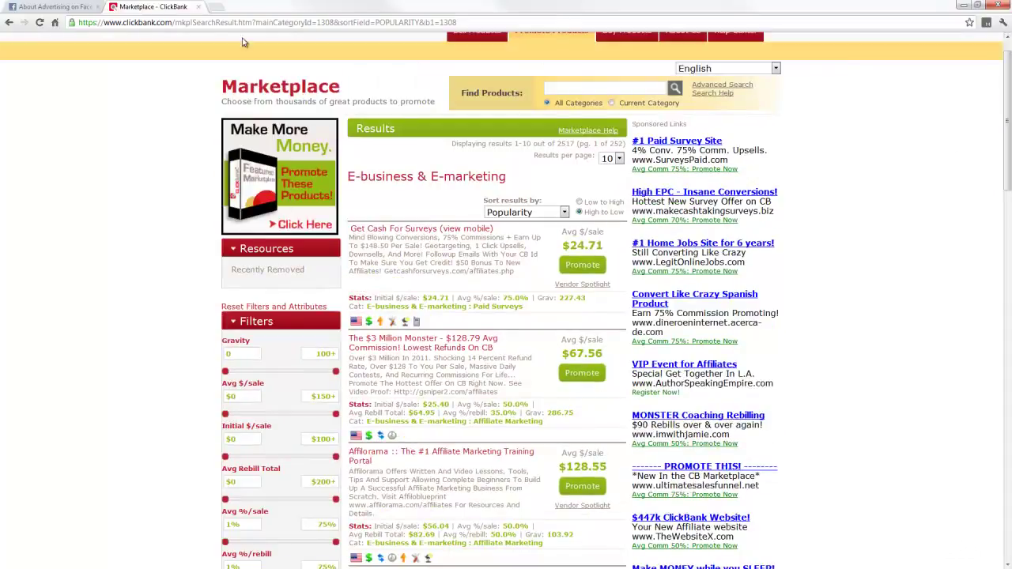
click(8, 22)
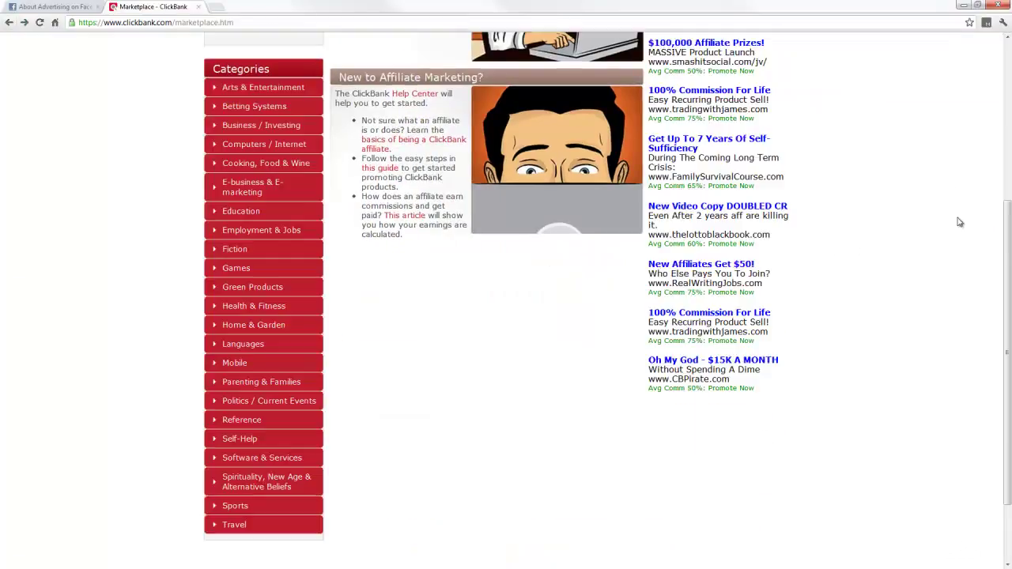
drag(1002, 237, 999, 79)
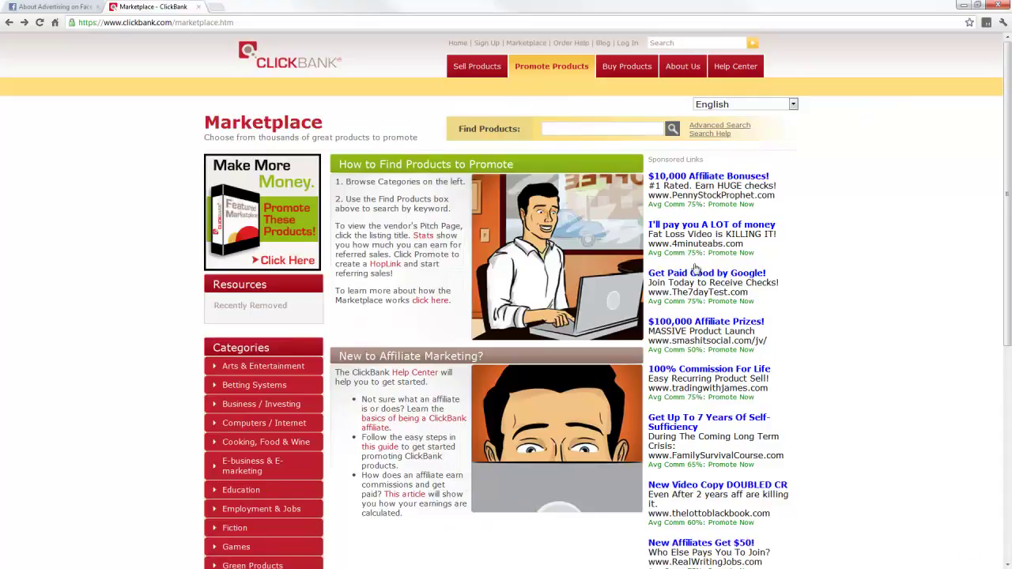
- List all 13,890 Marketplace products with an empty search, keeping the Popularity sort
click(672, 129)
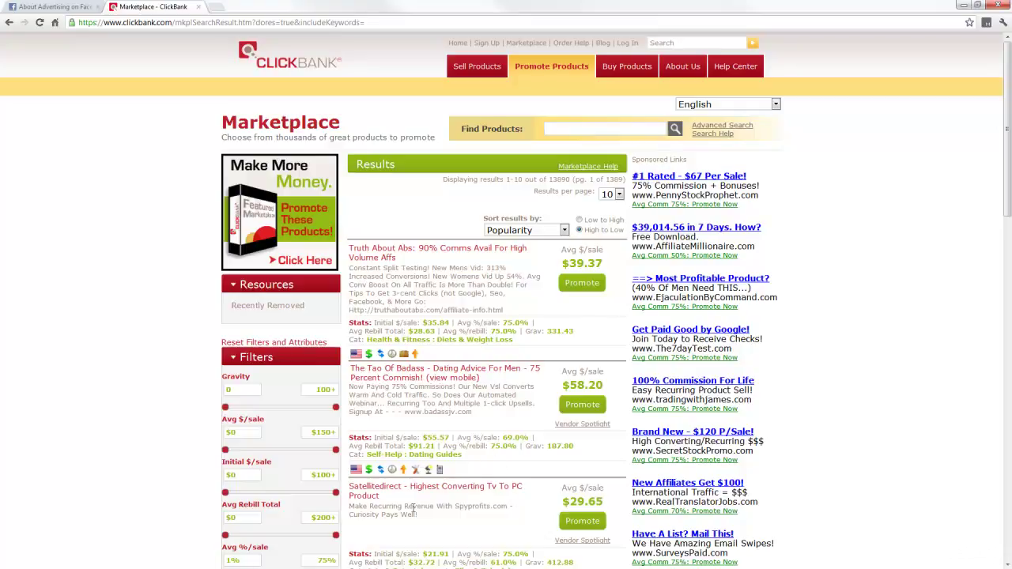
drag(1007, 212, 1008, 271)
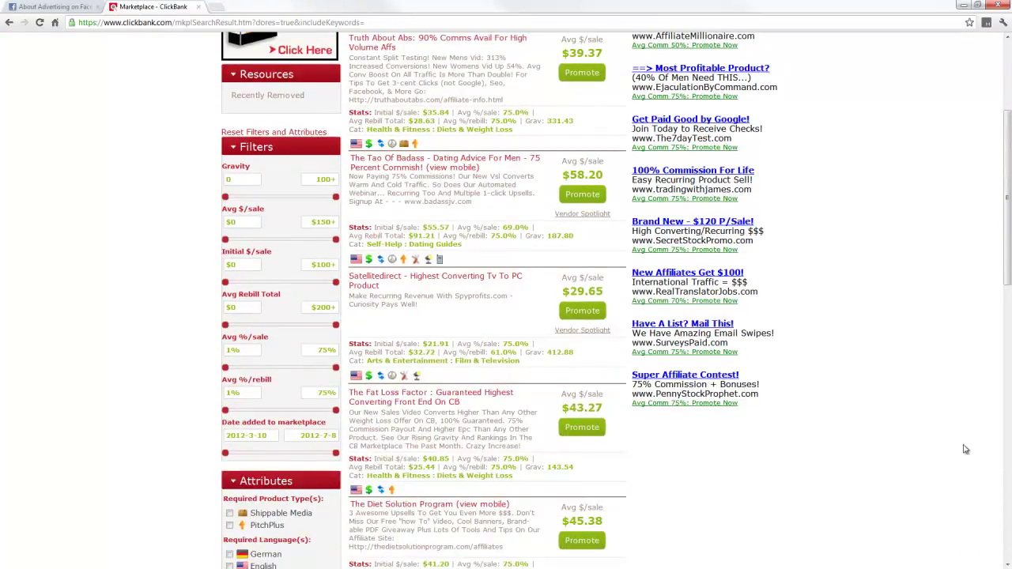
drag(1007, 257, 1007, 143)
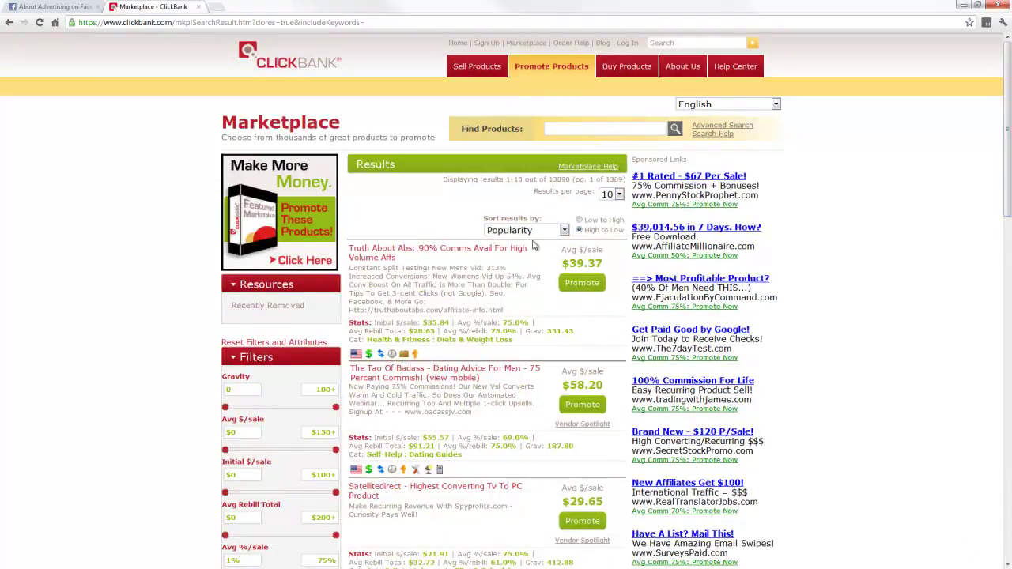
click(564, 230)
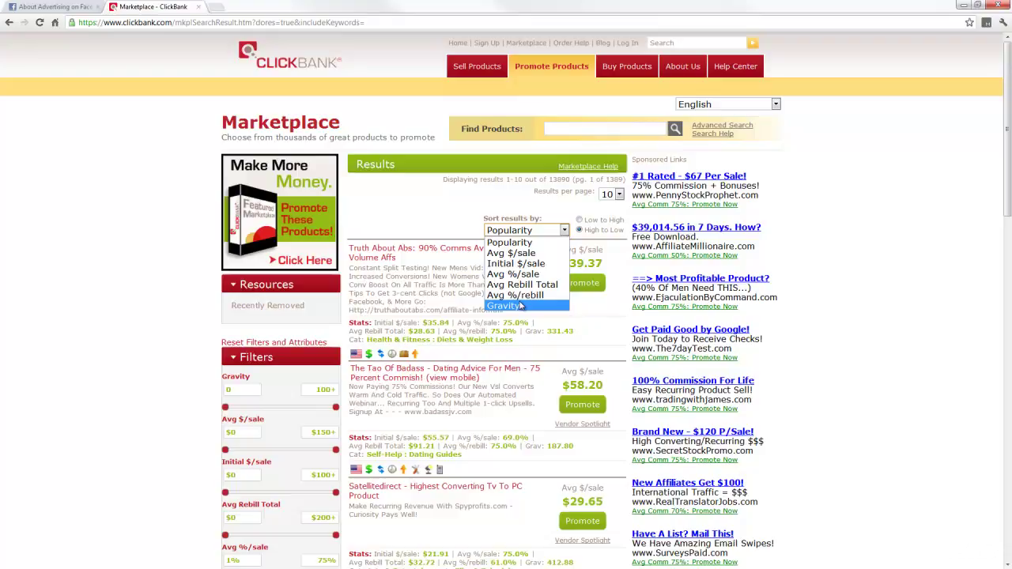
click(513, 245)
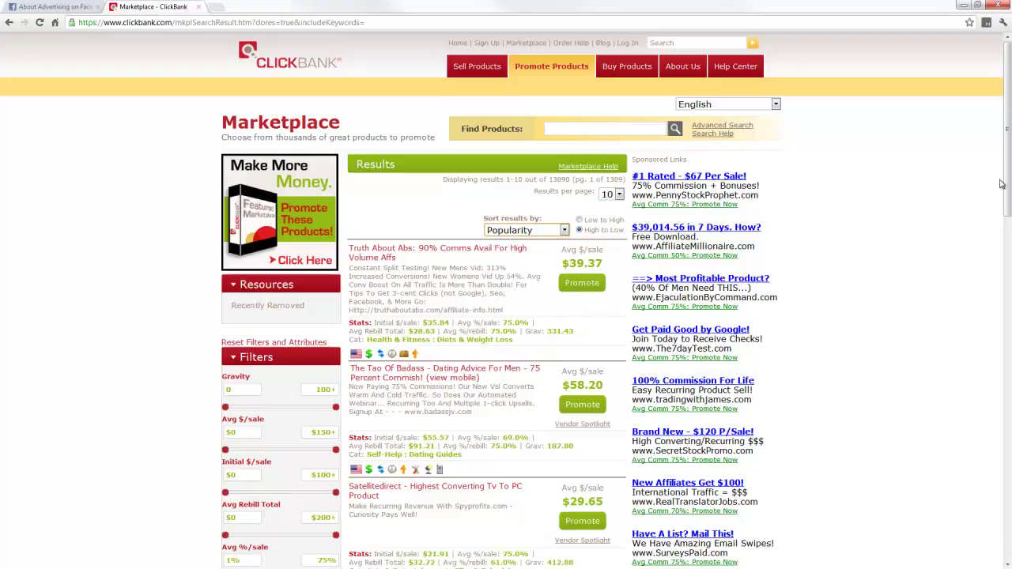
mouse_move(1005, 171)
mouse_down()
mouse_move(1005, 237)
mouse_move(1006, 170)
mouse_up()
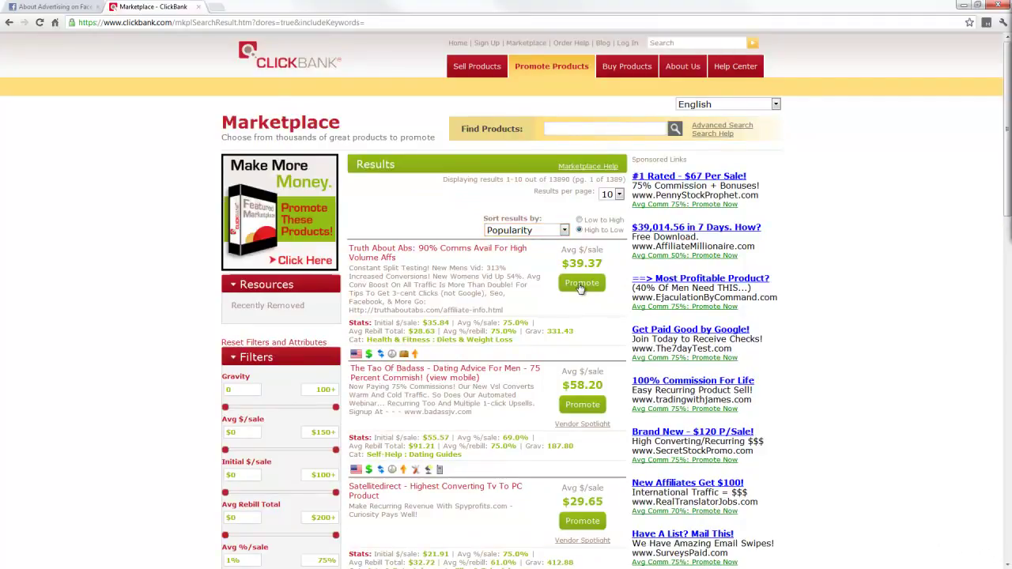
- Create a HopLink for Truth About Abs using the affiliate account nickname
click(581, 284)
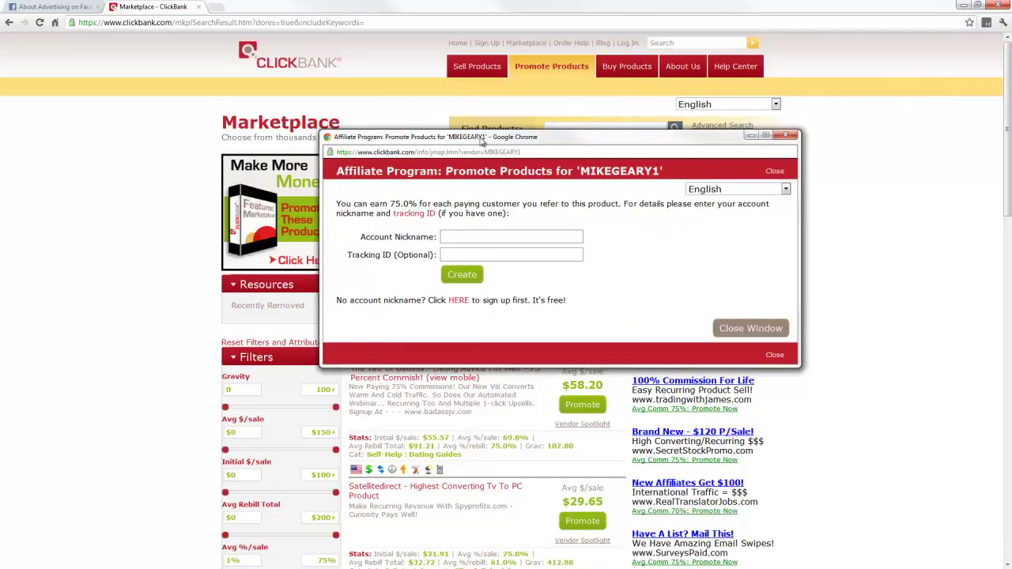
click(500, 236)
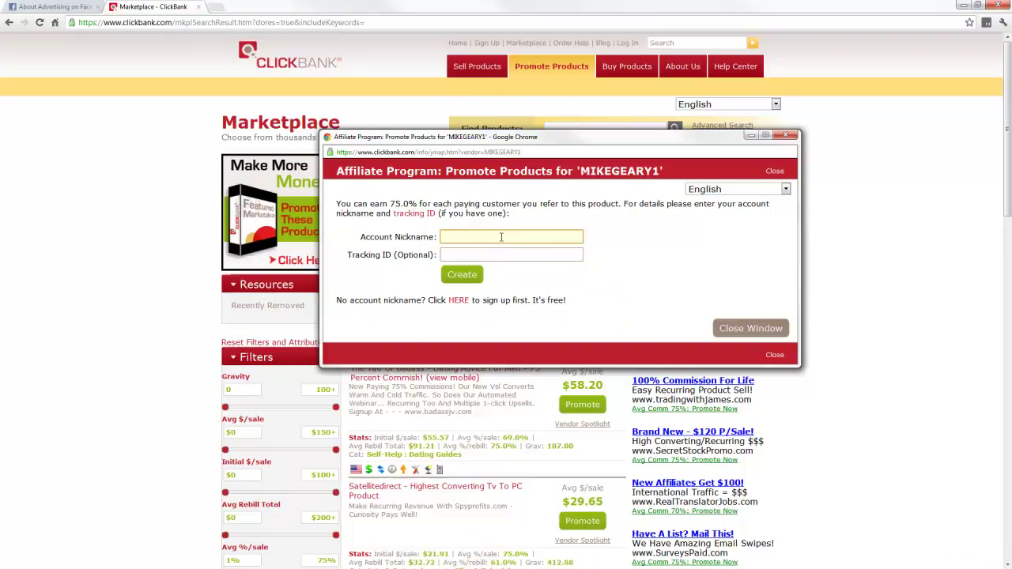
text(index391)
click(487, 253)
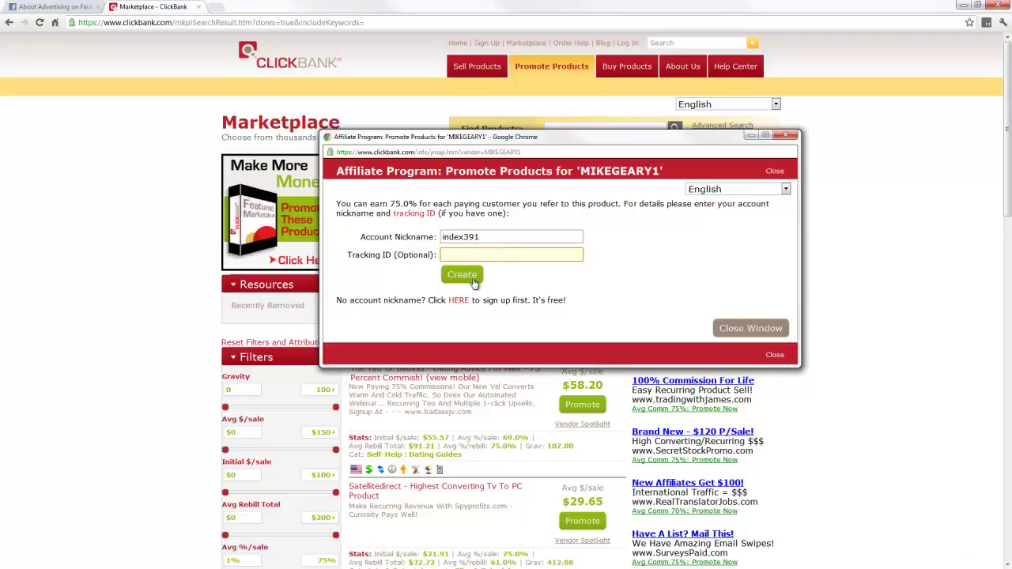
click(462, 276)
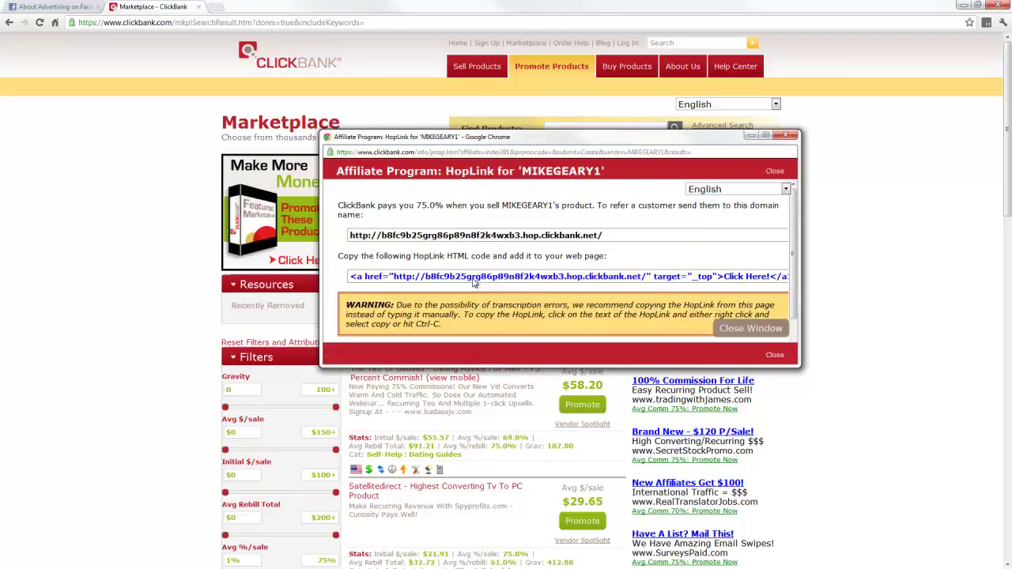
- Select the generated hop URL and copy it to the clipboard
scroll(794, 246, down, 1)
drag(794, 246, 796, 229)
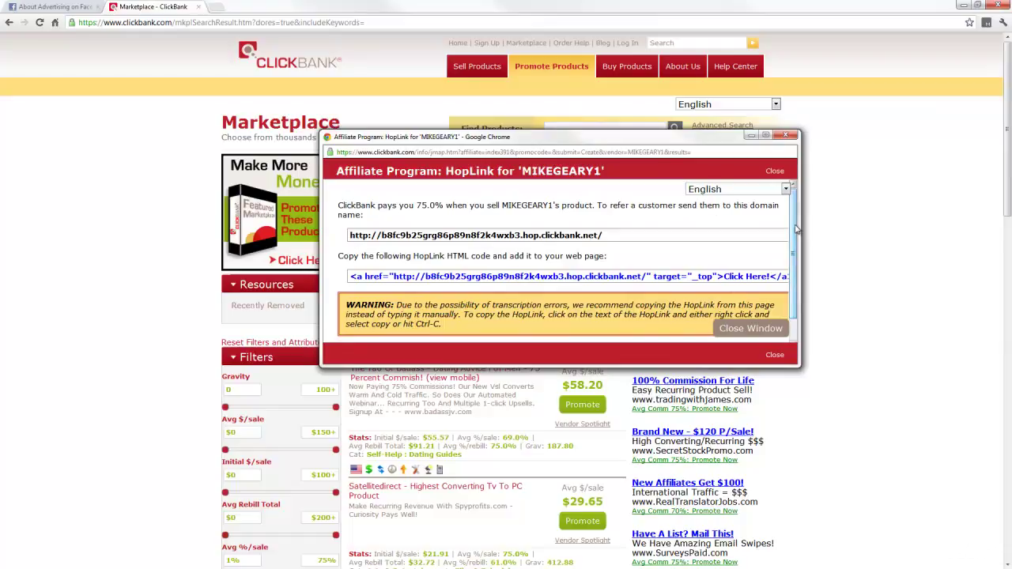
drag(613, 236, 352, 235)
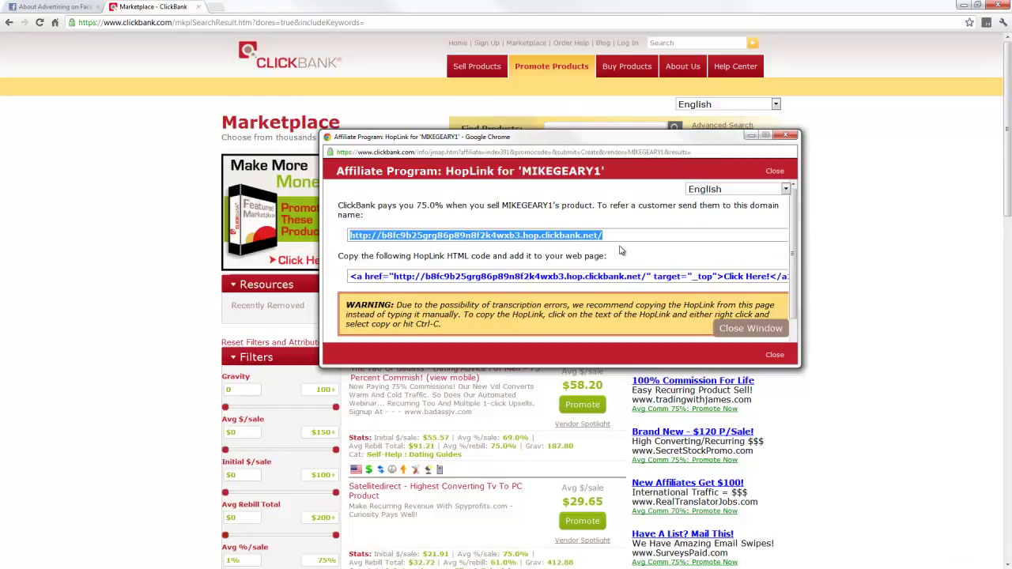
right_click(577, 237)
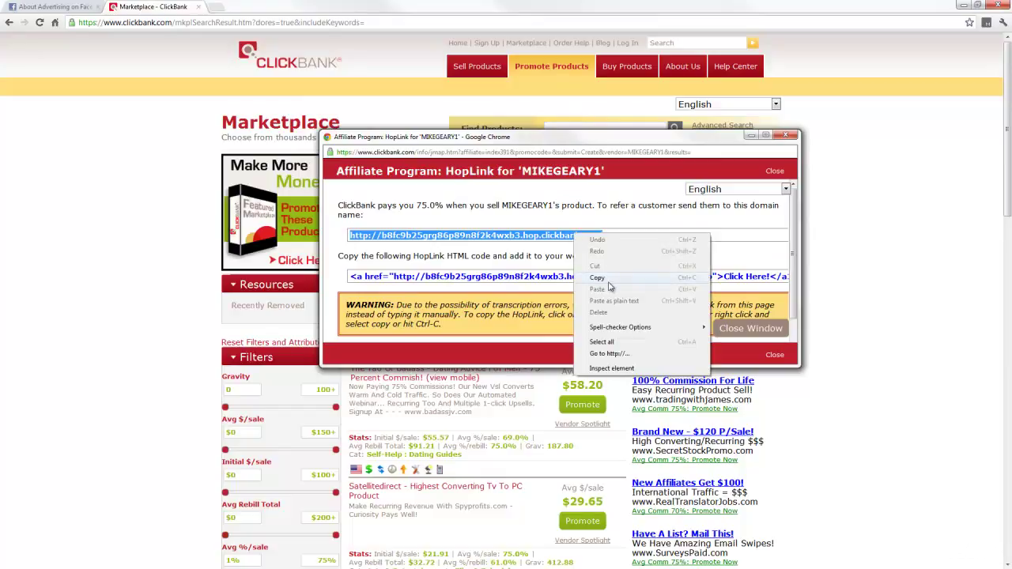
click(610, 286)
- Load the copied HopLink in a new tab to reach the TruthAboutAbs sales page
click(218, 8)
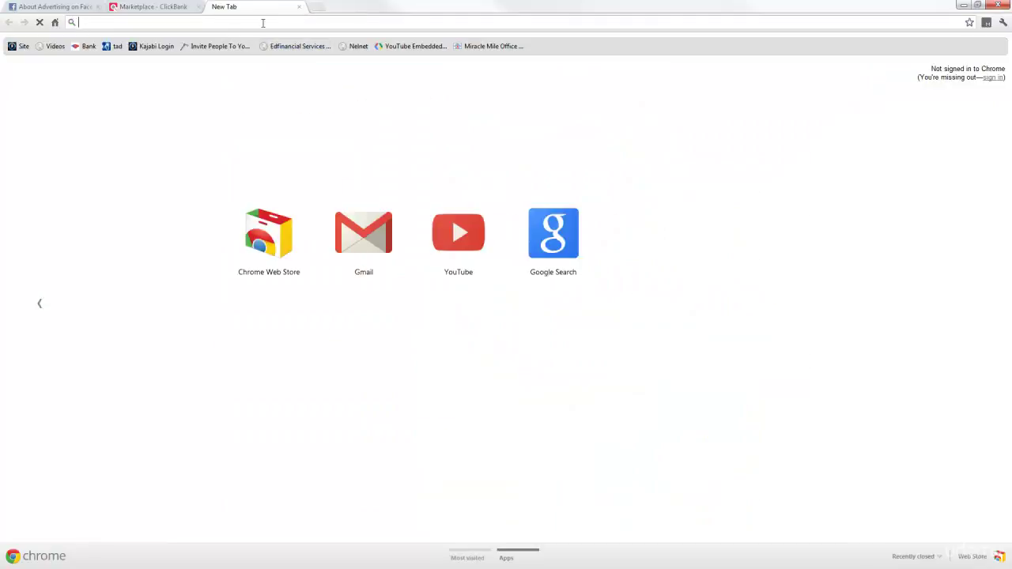
right_click(263, 22)
click(301, 69)
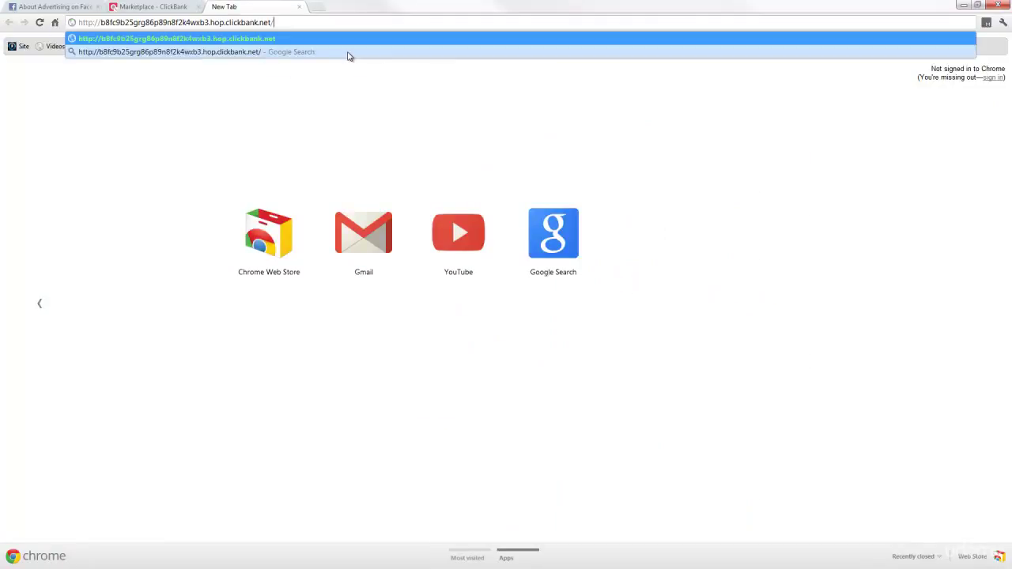
key(Return)
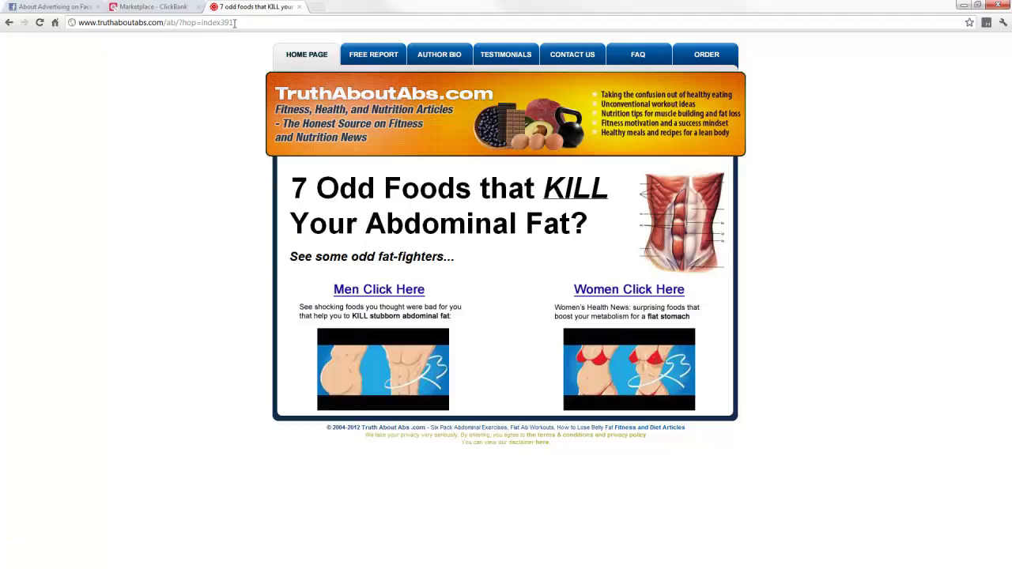
- Inspect the affiliate hop parameter in the address, then return to the ClickBank tab
drag(235, 23, 181, 23)
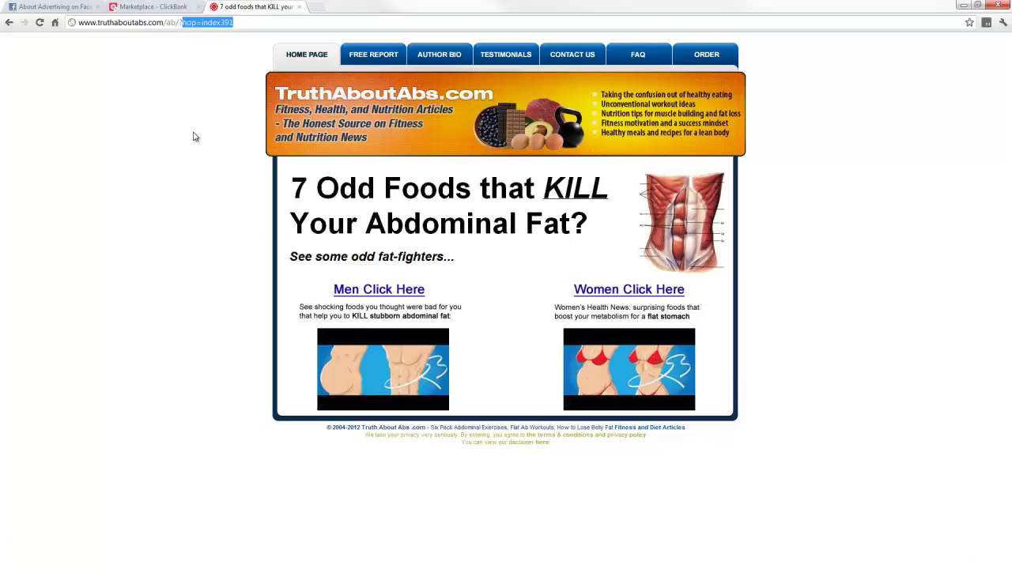
drag(234, 22, 202, 23)
click(240, 23)
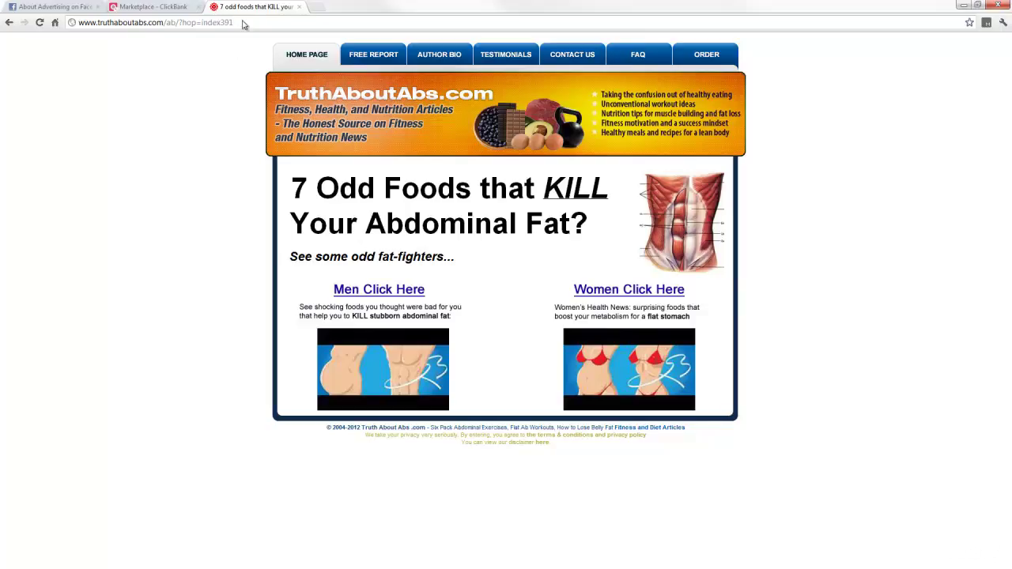
click(181, 5)
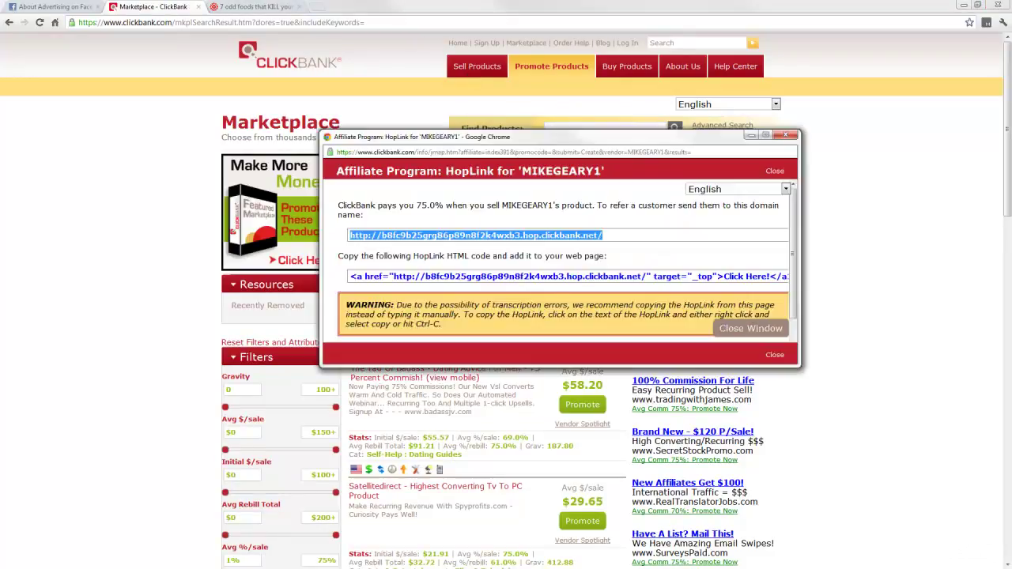
- Move the HopLink popup aside, copy the HopLink URL again, and open a blank tab
drag(406, 118, 377, 156)
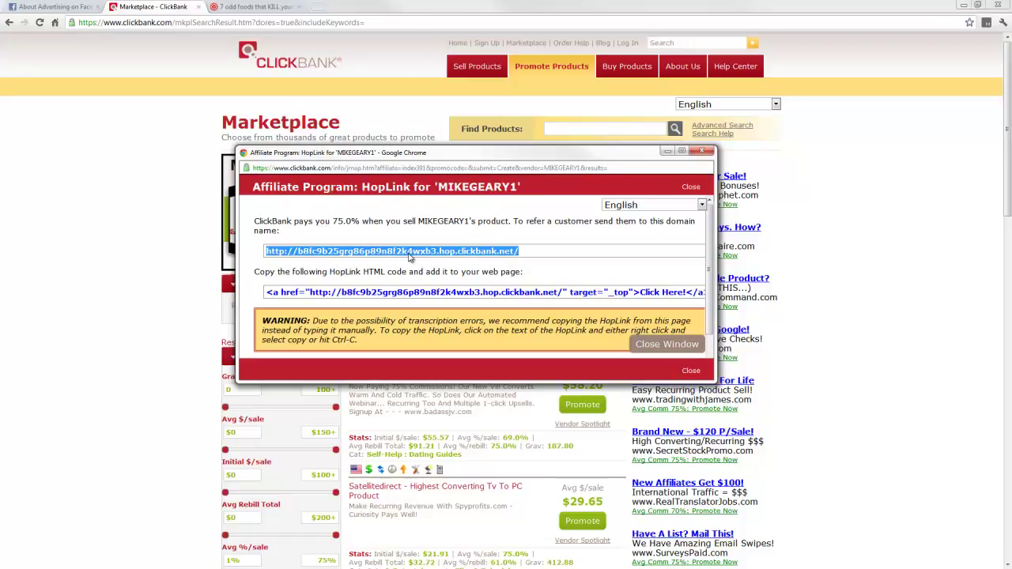
click(465, 261)
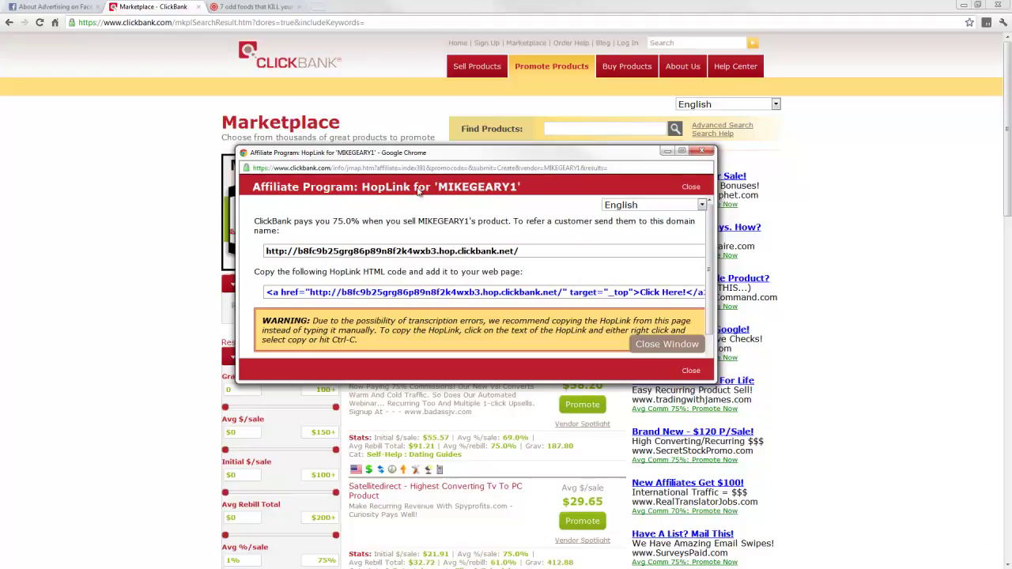
click(420, 252)
right_click(421, 252)
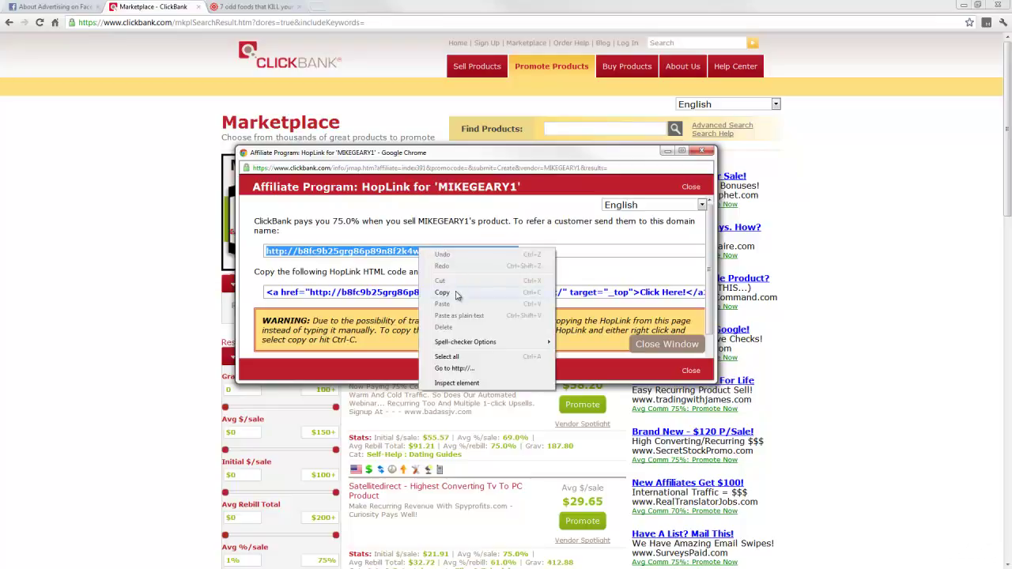
click(460, 294)
key(ctrl+t)
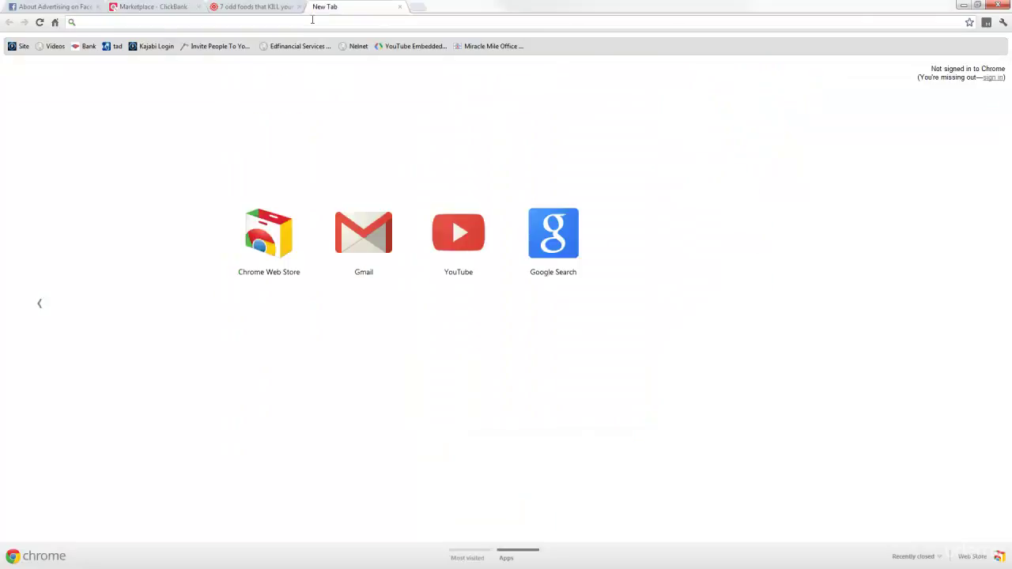
- On TinyURL, shorten the pasted HopLink requesting the custom alias getrippednow
text(tinyurl)
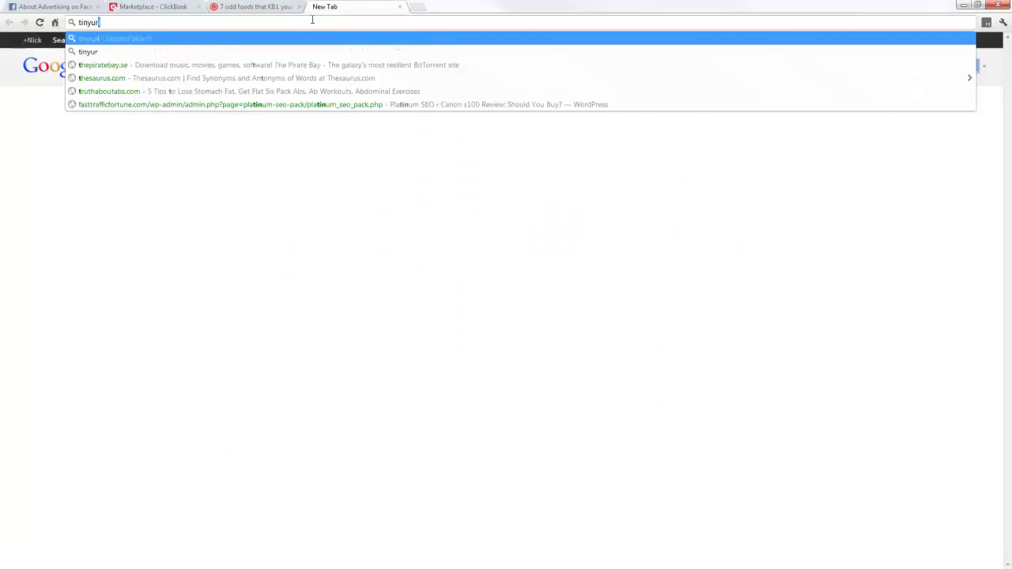
key(Return)
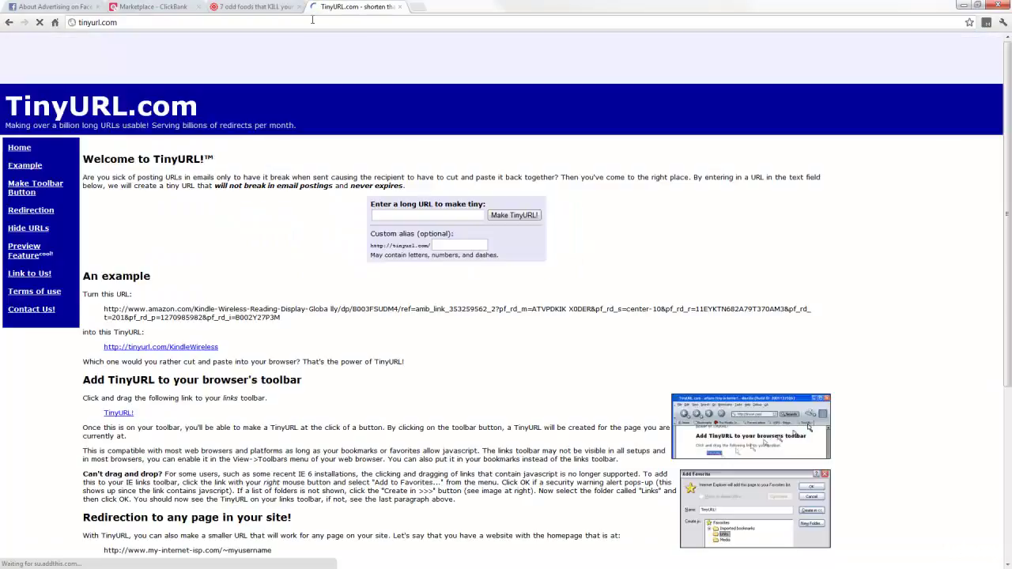
right_click(441, 215)
click(476, 266)
click(453, 245)
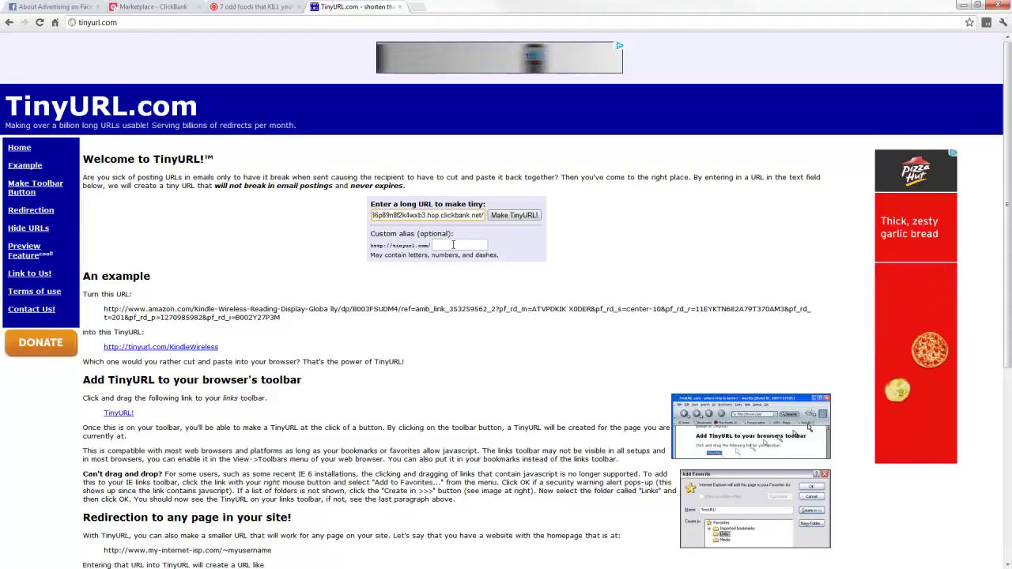
text(getnppednow)
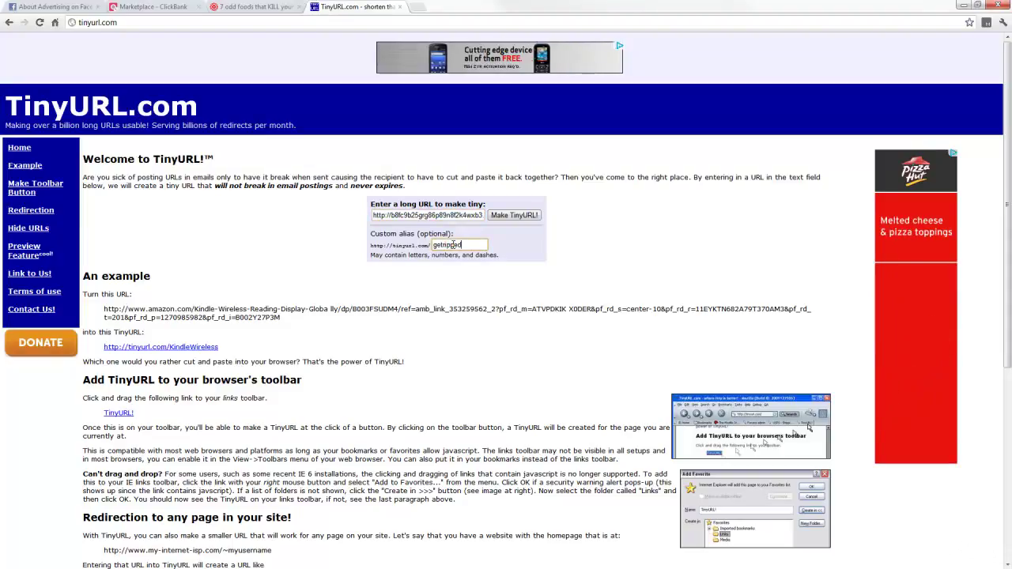
click(513, 215)
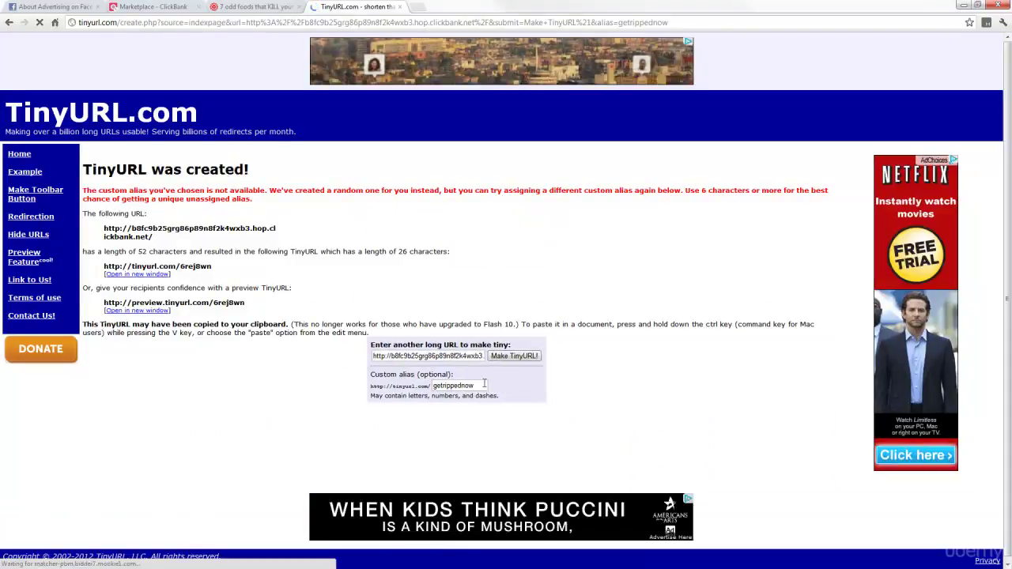
- Replace the rejected alias with getthetruth11111 and make the TinyURL again
drag(483, 385, 378, 386)
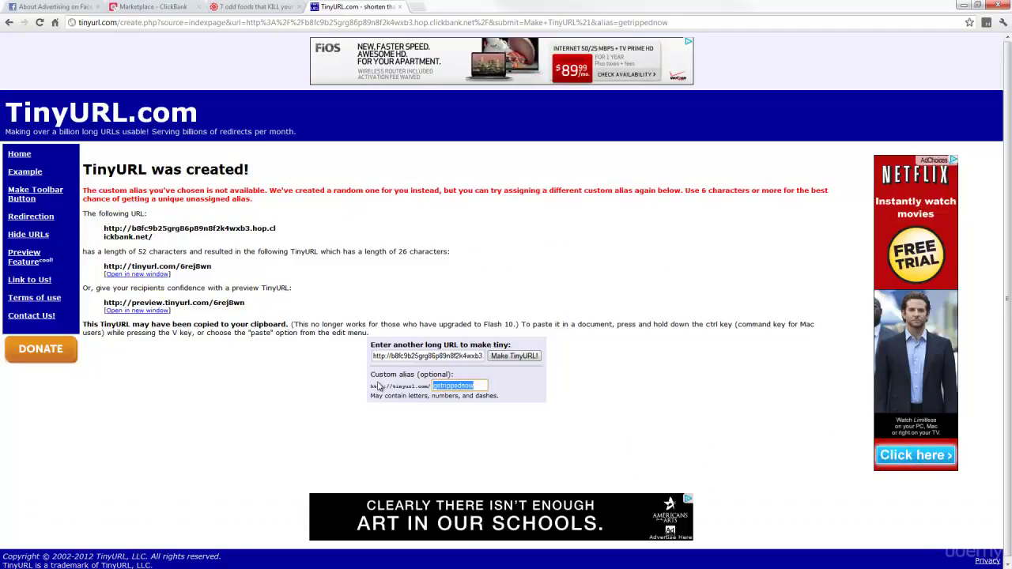
key(BackSpace)
key(BackSpace)
key(BackSpace)
text(getthetruth11111)
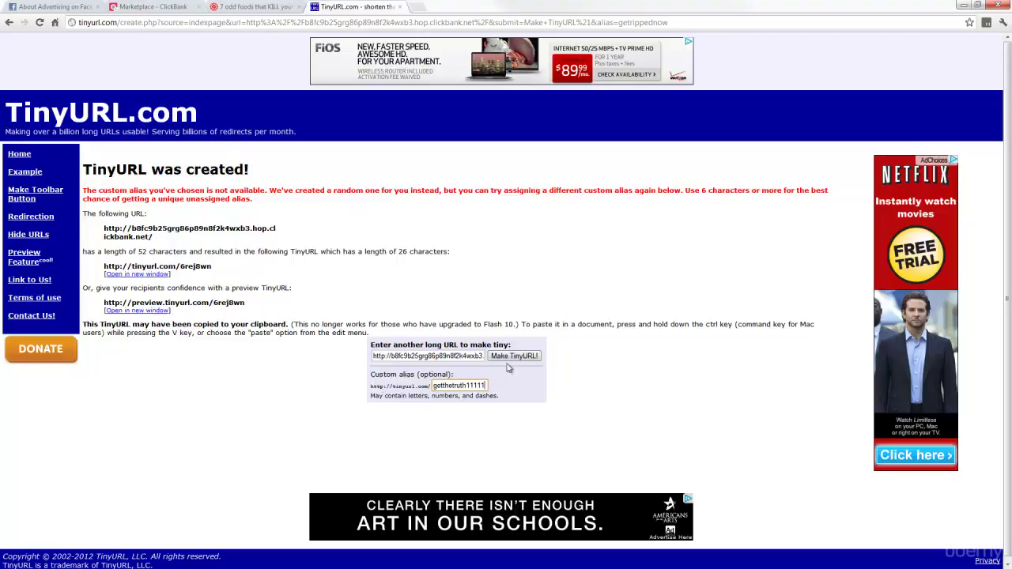
click(514, 358)
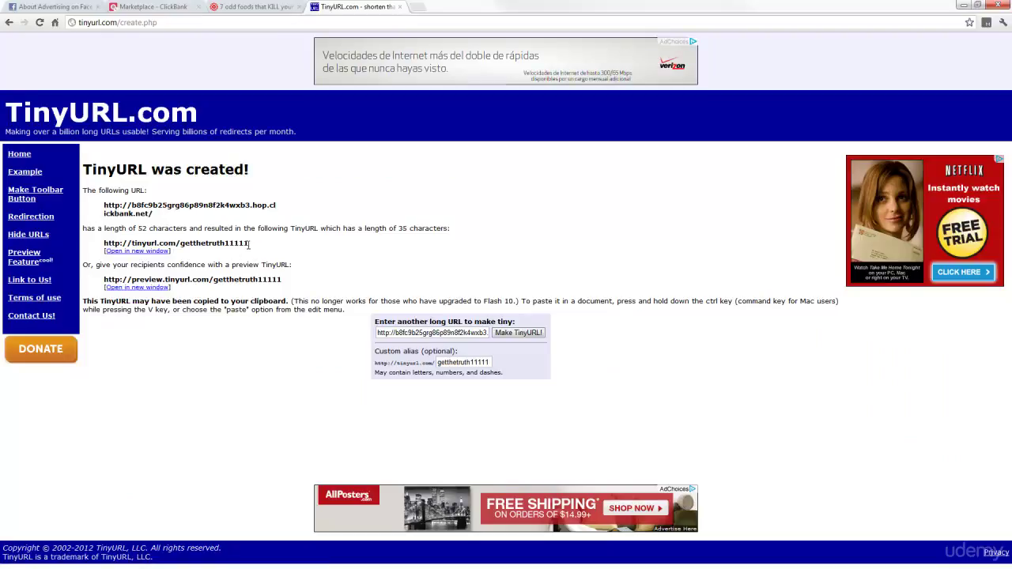
- Highlight the 35-character getthetruth11111 link and the 52-character HopLink to compare them
drag(248, 246, 229, 245)
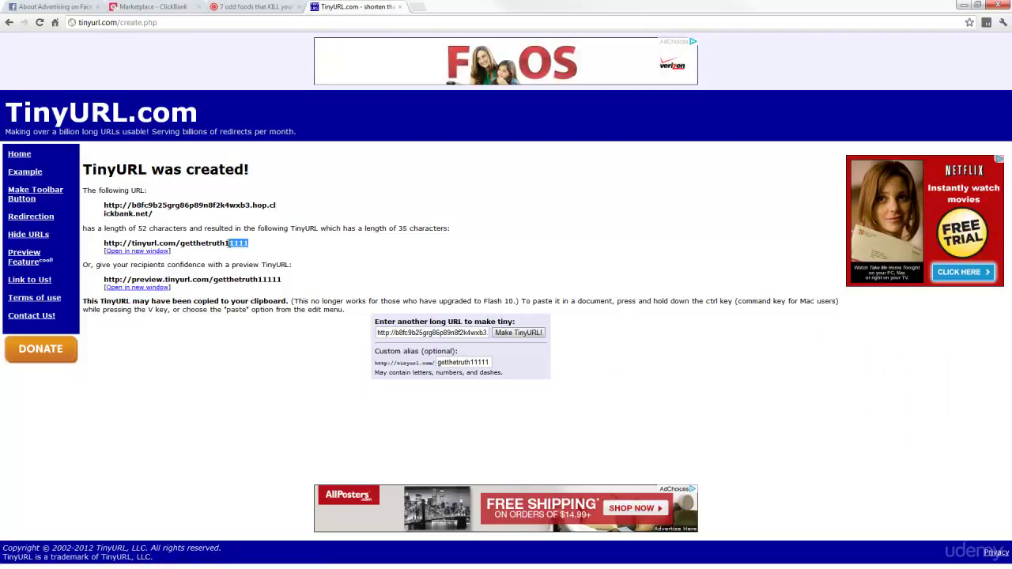
click(206, 249)
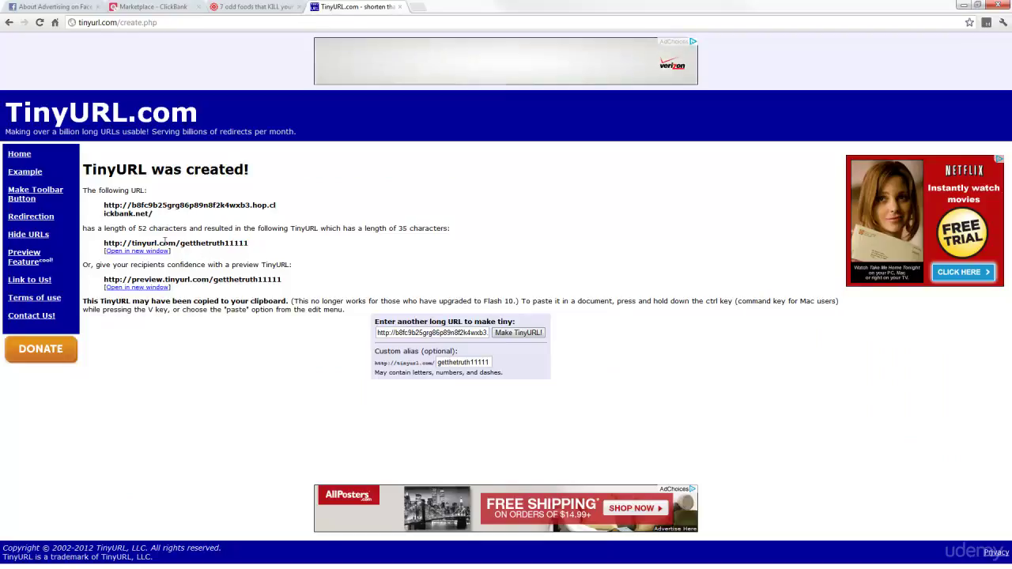
drag(221, 205, 119, 206)
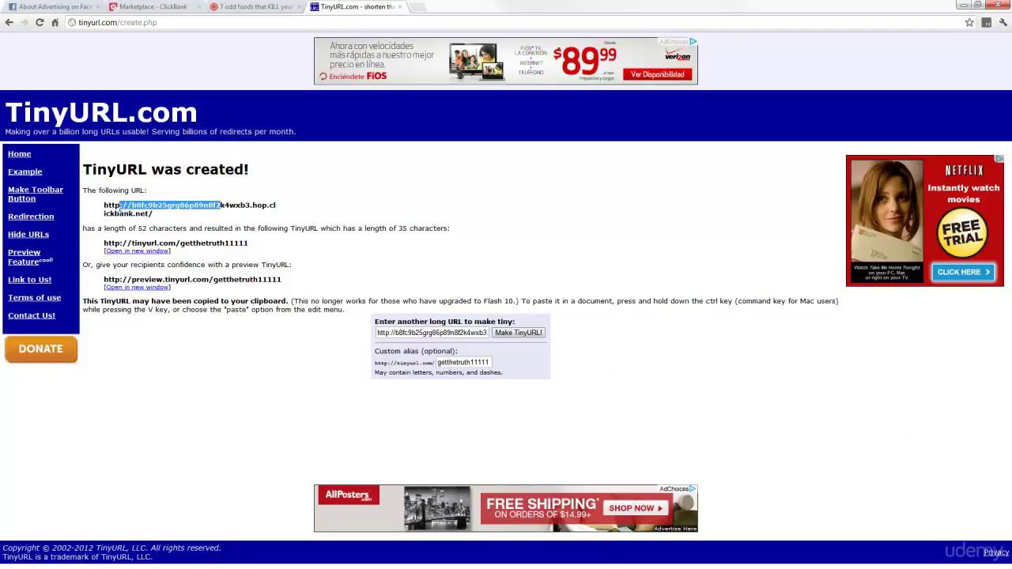
triple_click(118, 215)
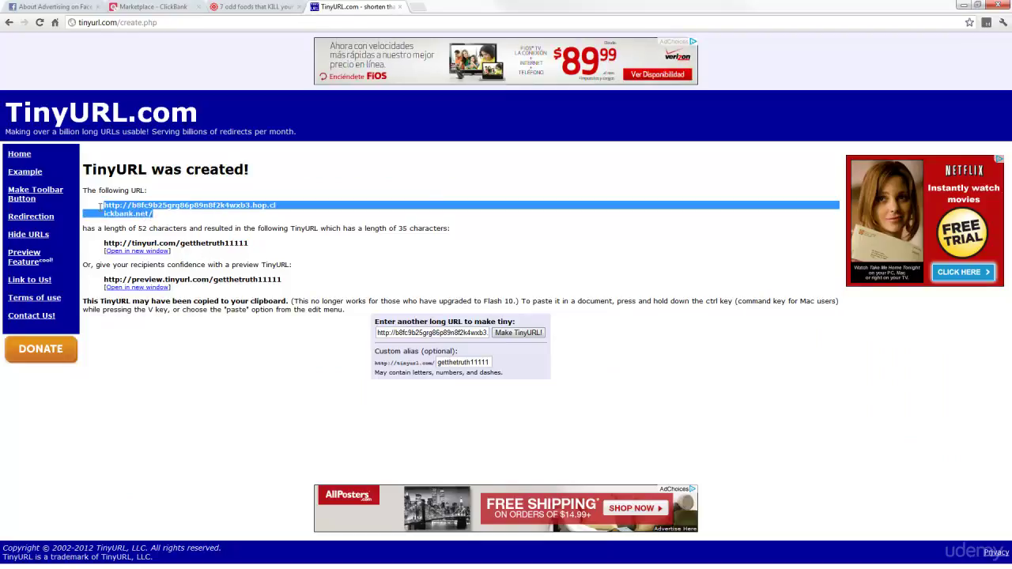
click(204, 255)
mouse_move(249, 245)
mouse_down()
mouse_move(108, 244)
mouse_move(248, 244)
mouse_up()
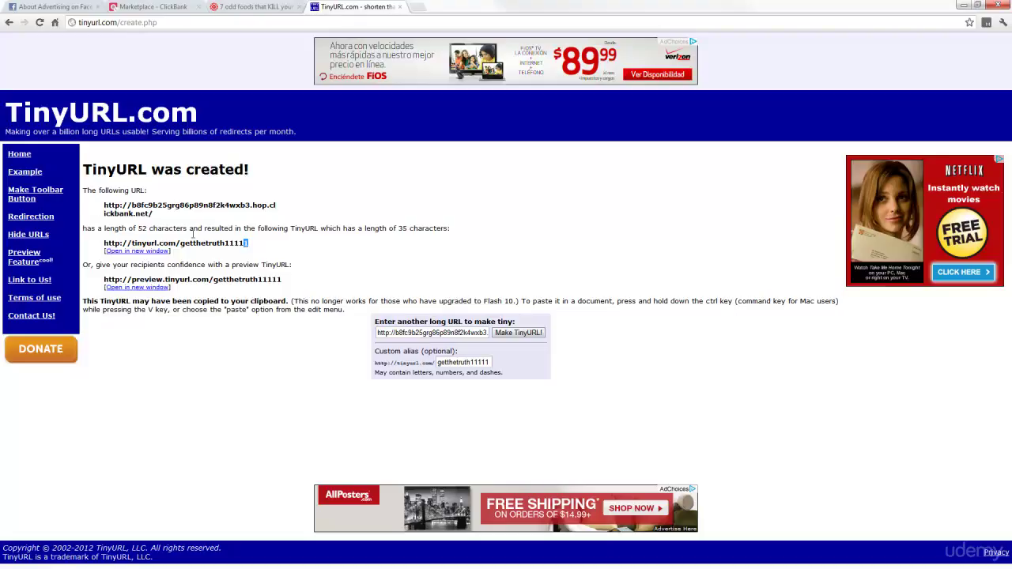
drag(164, 226, 108, 207)
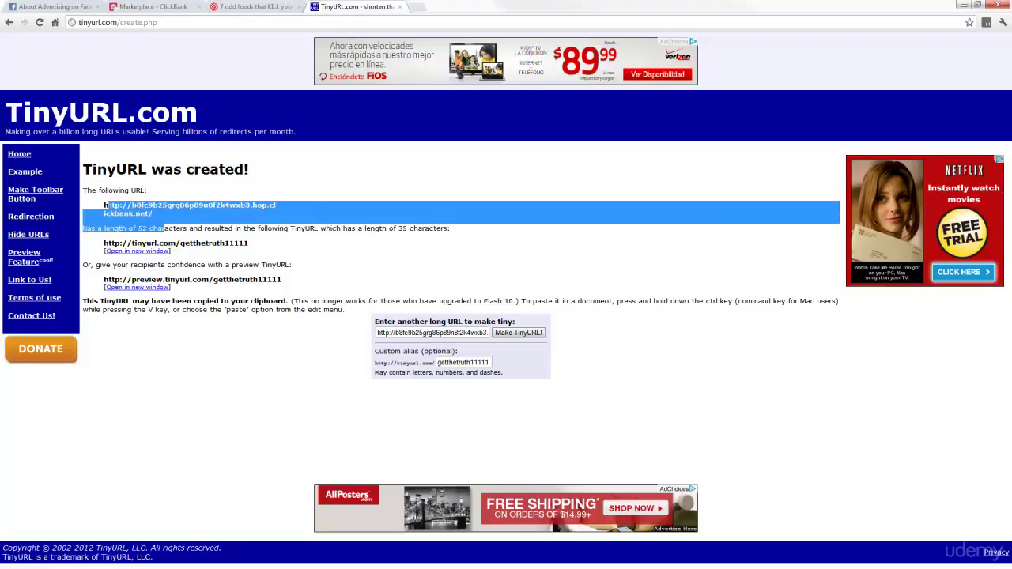
click(107, 207)
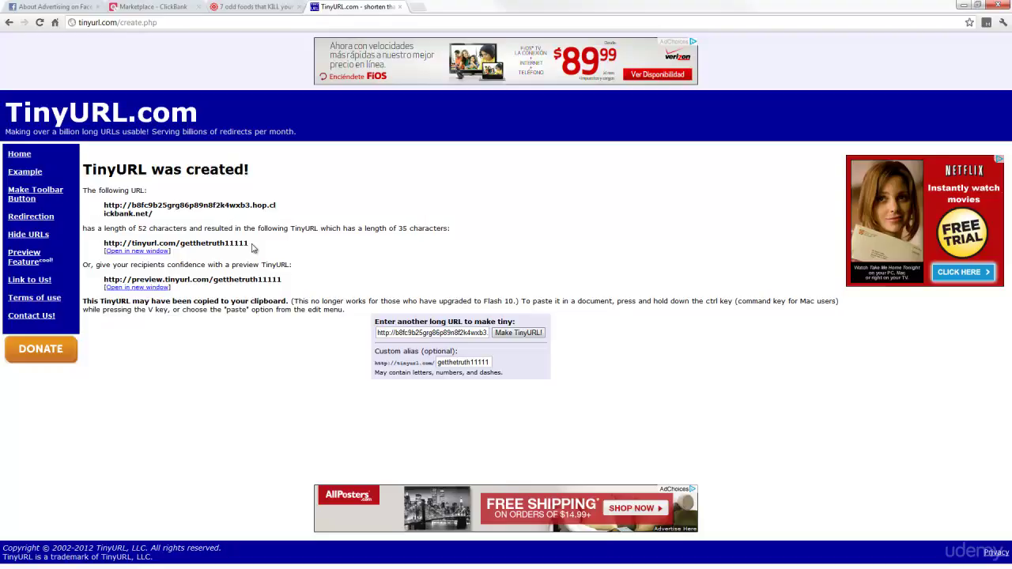
drag(153, 212, 104, 205)
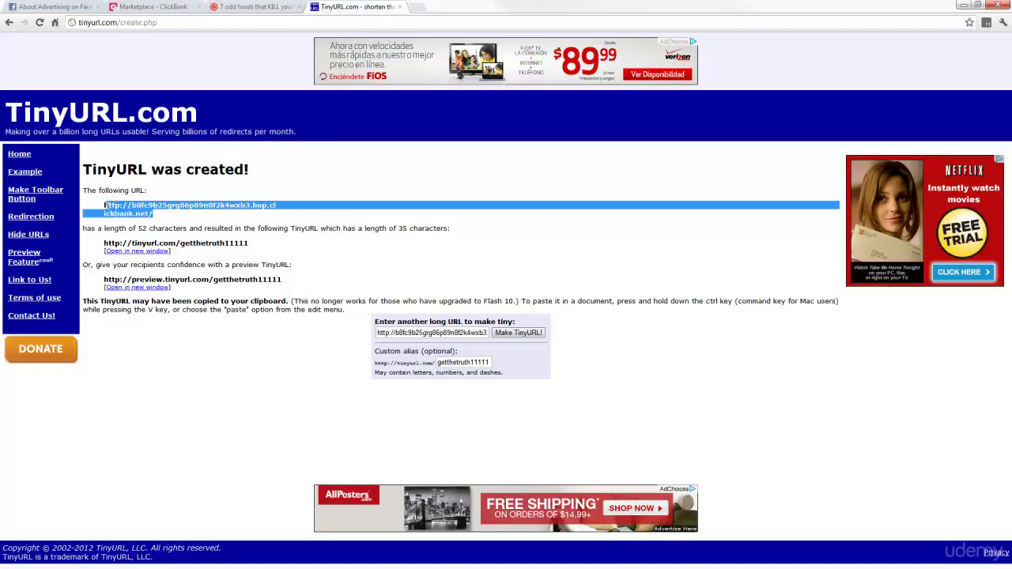
click(417, 7)
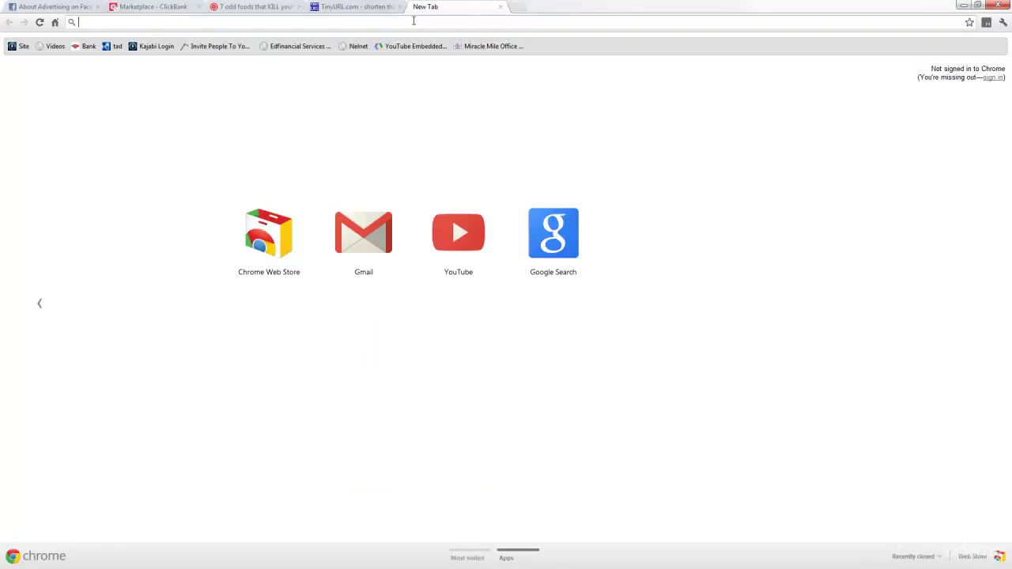
- Search Google for 'forward namecheap domain' from the new tab
text(forward nam)
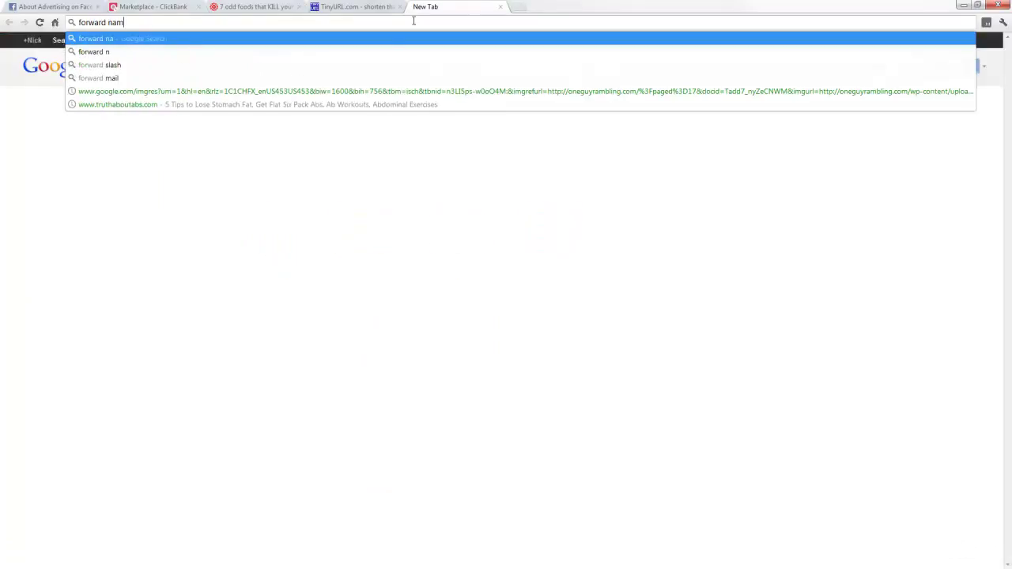
text(echea)
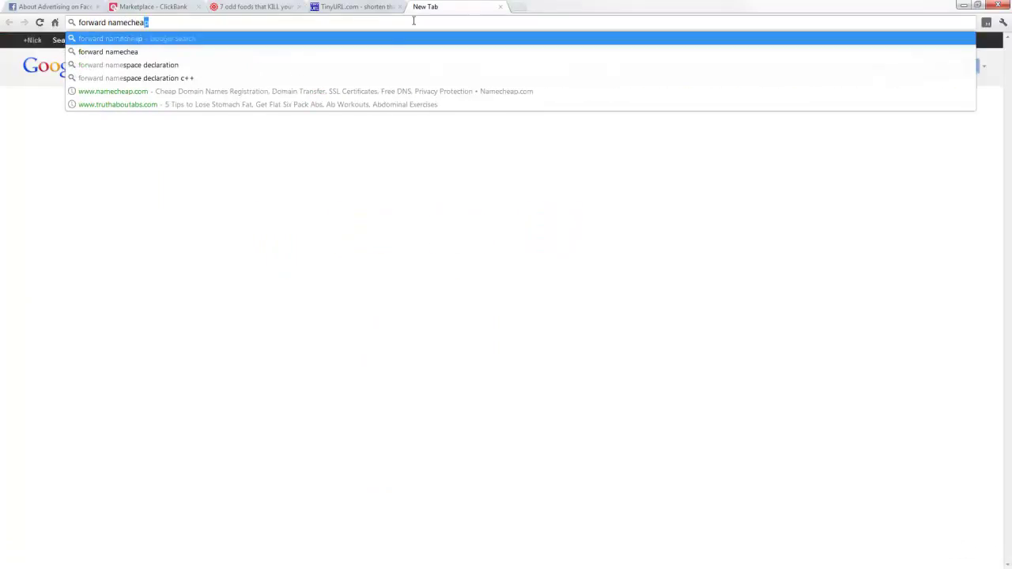
text(p domain)
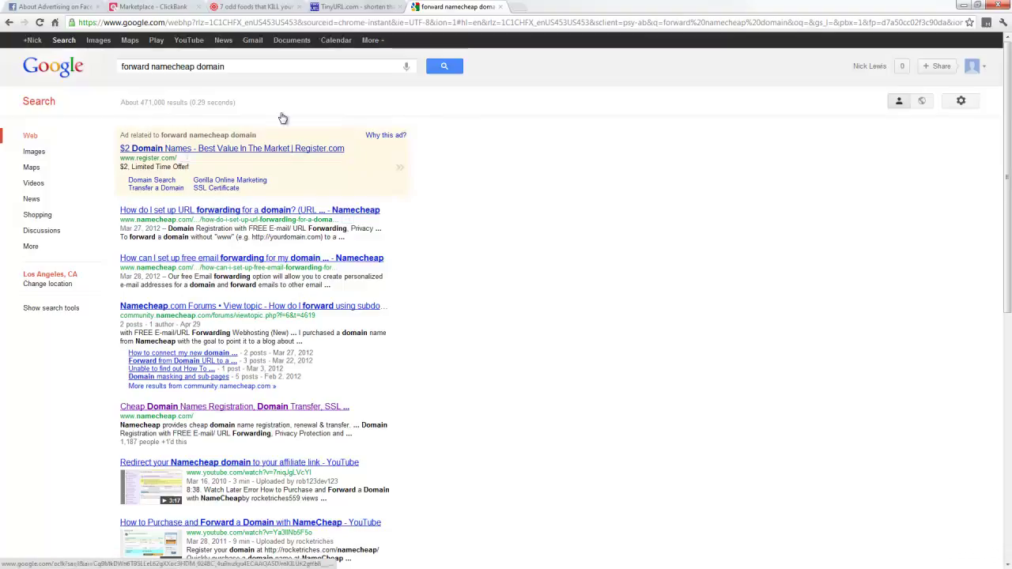
- Reselect the full long HopLink on the TinyURL page, then return to the ClickBank Marketplace results
click(338, 6)
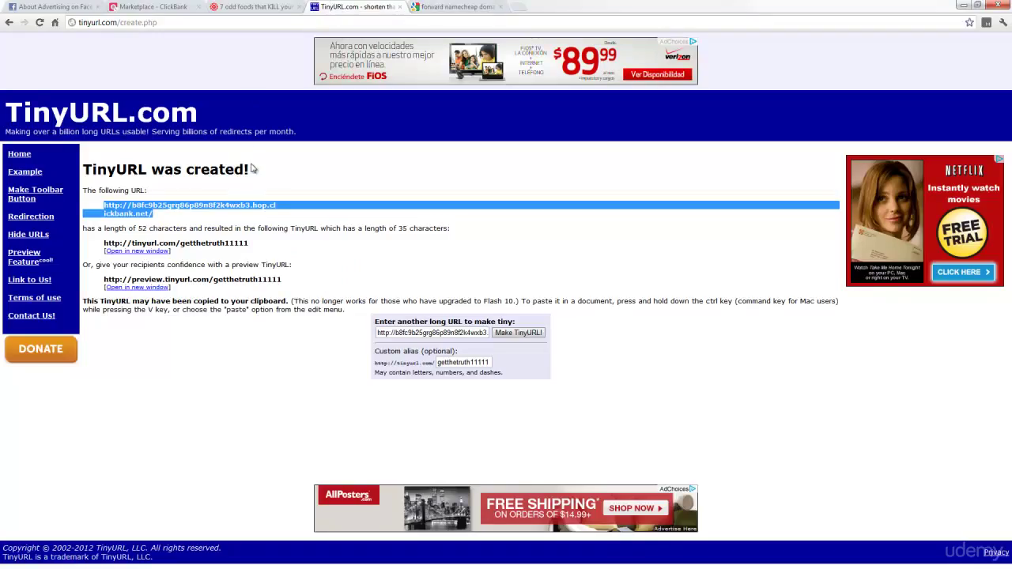
click(160, 219)
drag(161, 219, 103, 209)
click(187, 7)
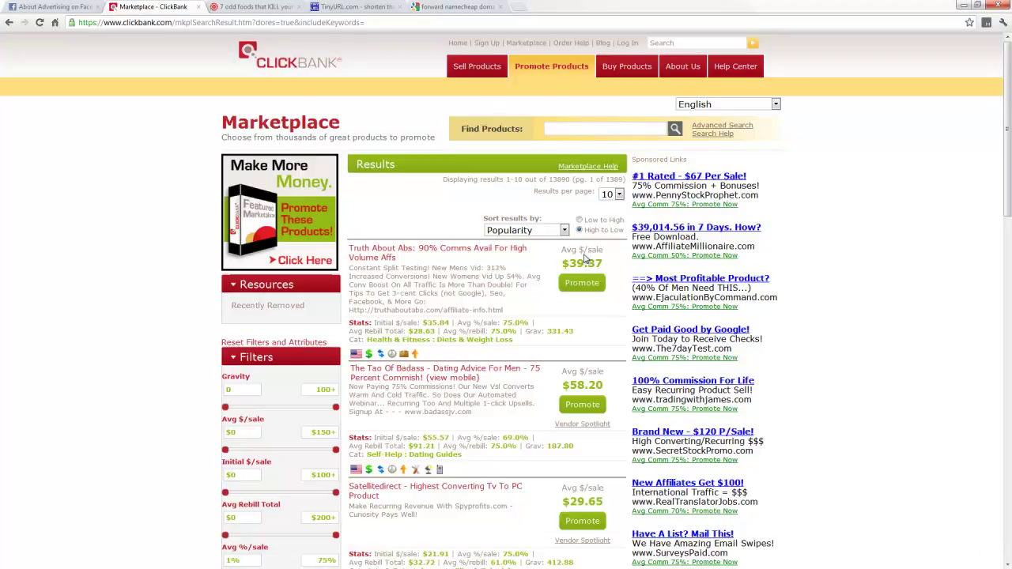
- Create a new HopLink for Truth About Abs using the prefilled account nickname, then select it
click(583, 283)
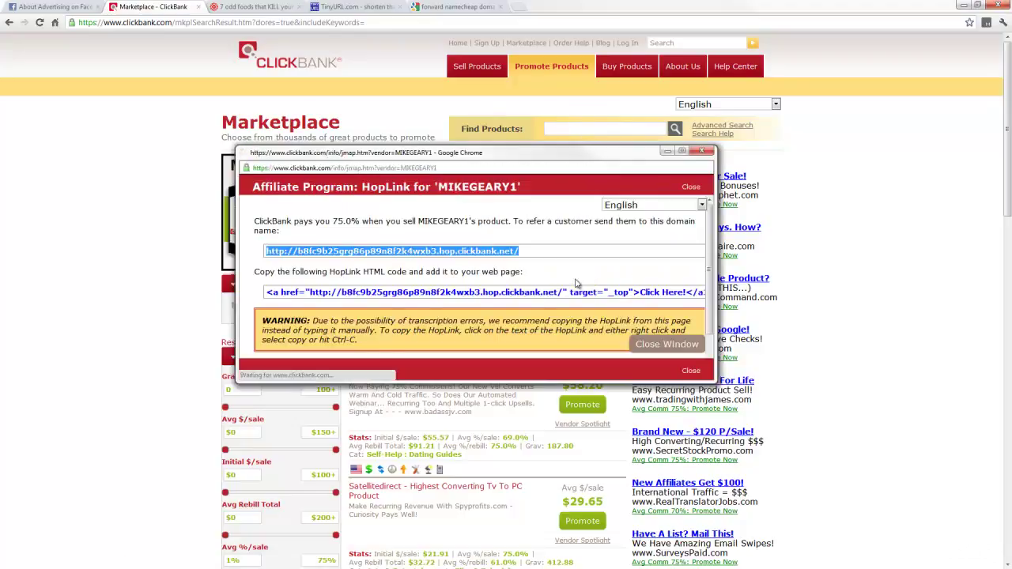
drag(419, 252, 365, 252)
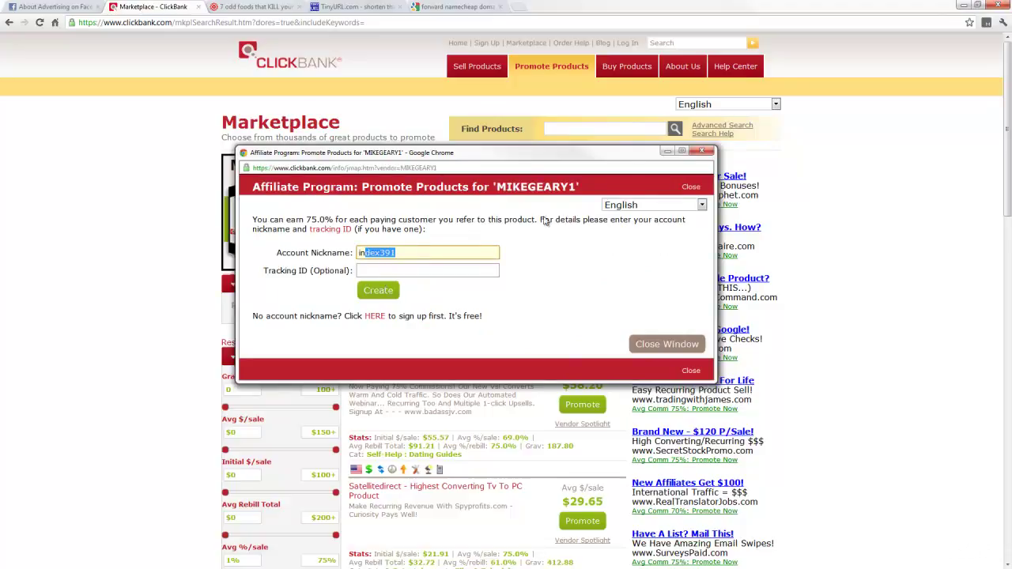
click(396, 292)
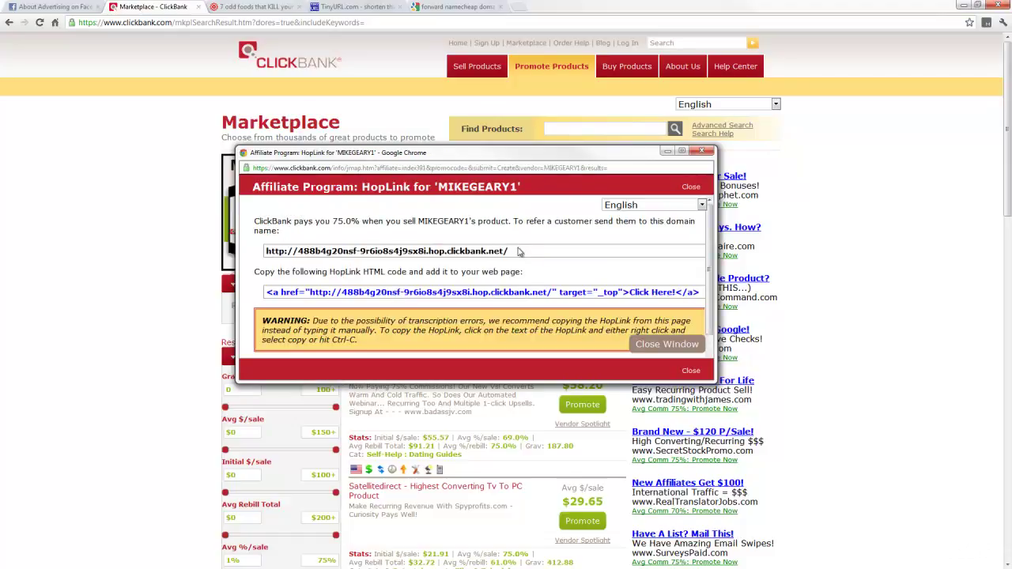
drag(512, 251, 250, 253)
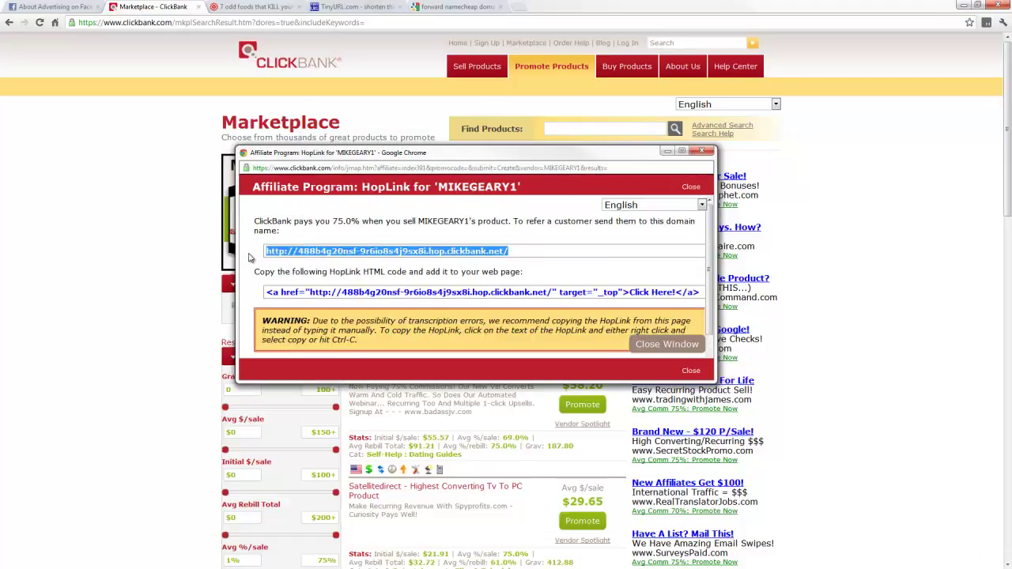